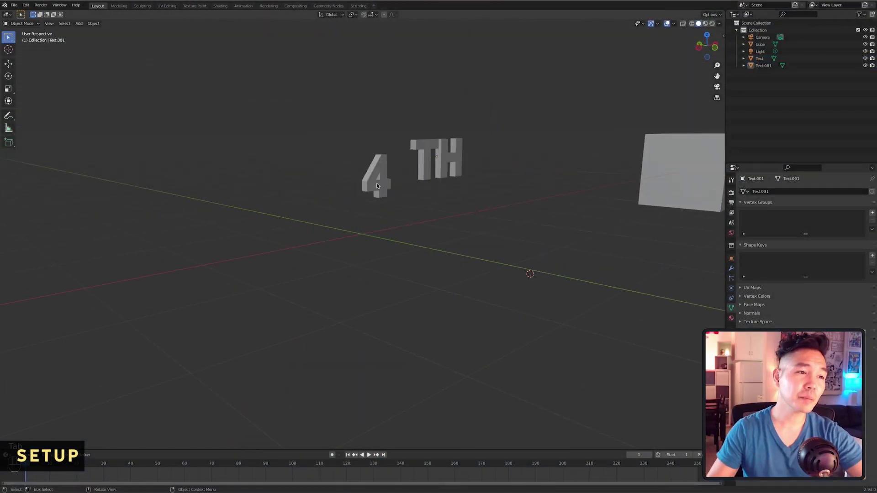
Step: Align the view to the front and scale up the "4" text mesh
key("KP_1")
left_click(378, 179)
key("s")
left_click(594, 174)
Step: Resize the "TH" text mesh and move it to the upper right of the "4" as a superscript
left_click(493, 164)
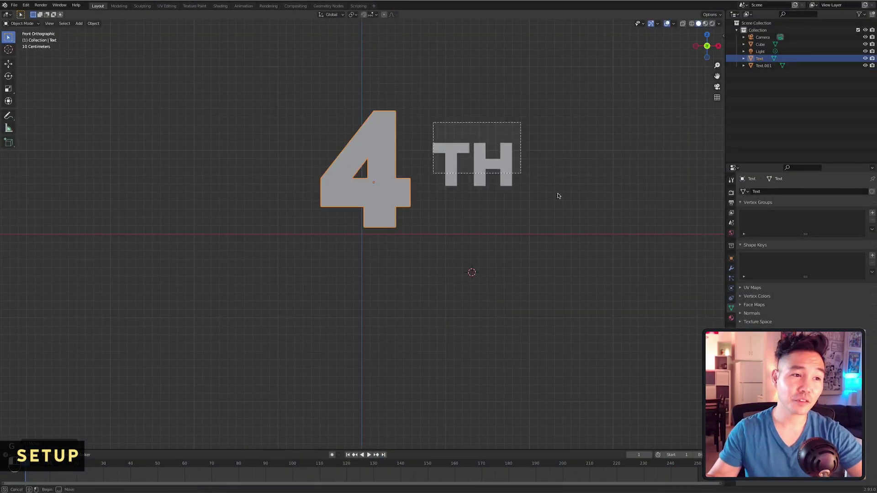
key("g")
key("x")
key("s")
left_click(525, 146)
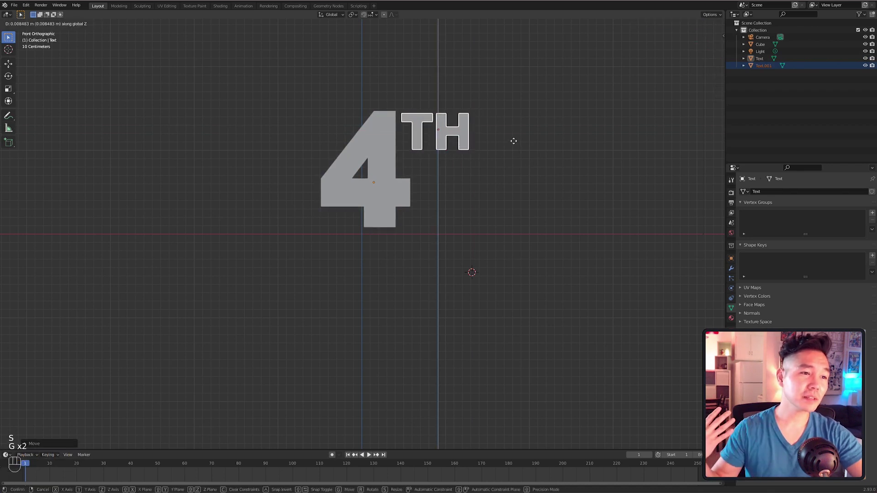
left_click(513, 141)
Step: Switch to the Animation workspace and reposition the camera in front of the "4TH" text
middle_click_drag(534, 283, 495, 302)
scroll(495, 302, "down", 3)
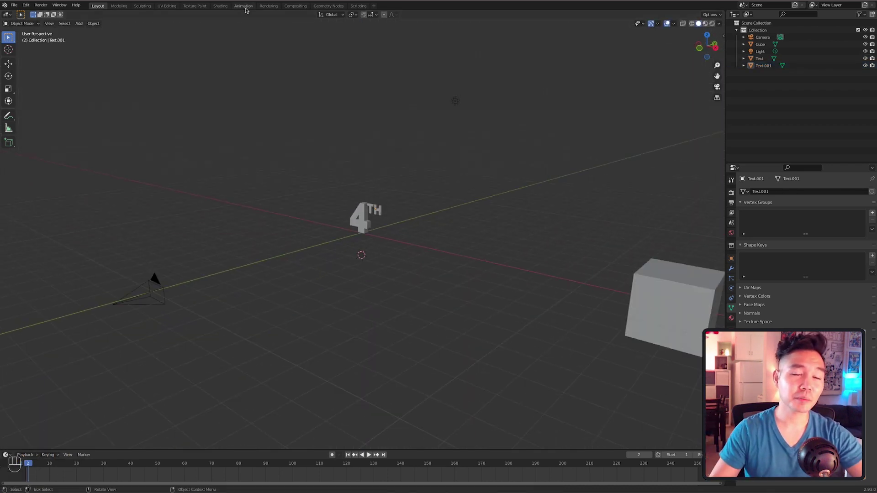
left_click(243, 6)
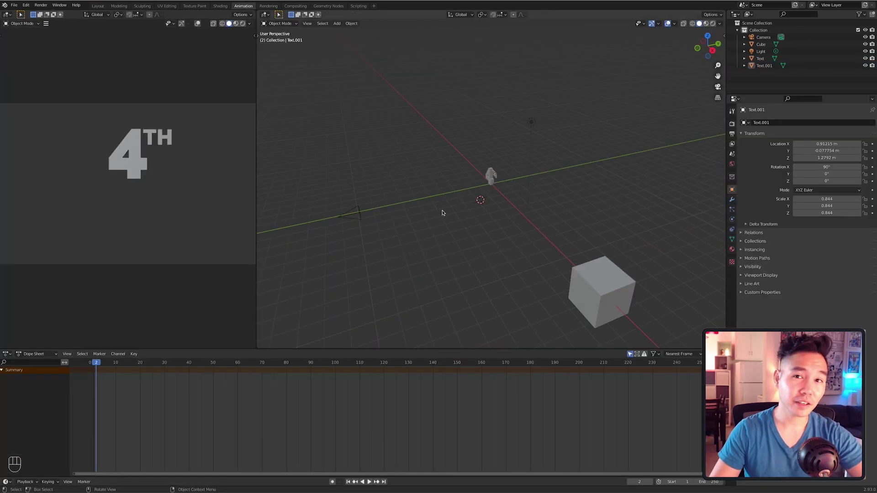
left_click(441, 231)
middle_click_drag(505, 253, 575, 255)
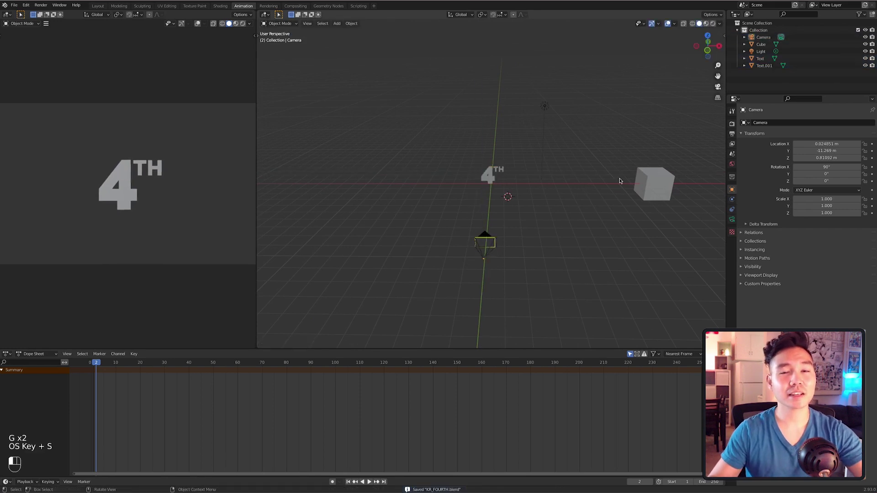
Step: Delete the cube beside the "4TH" text from the scene
left_click(649, 183)
key("x")
left_click(649, 183)
Step: Add a sphere empty at the 3D cursor on the Bezier circle and snap the camera to the cursor
scroll(606, 296, "down", 5)
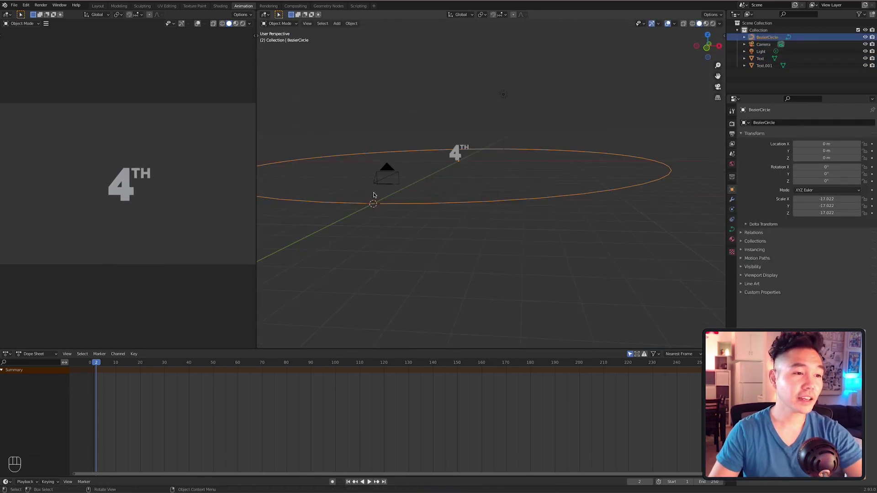
key("shift+a")
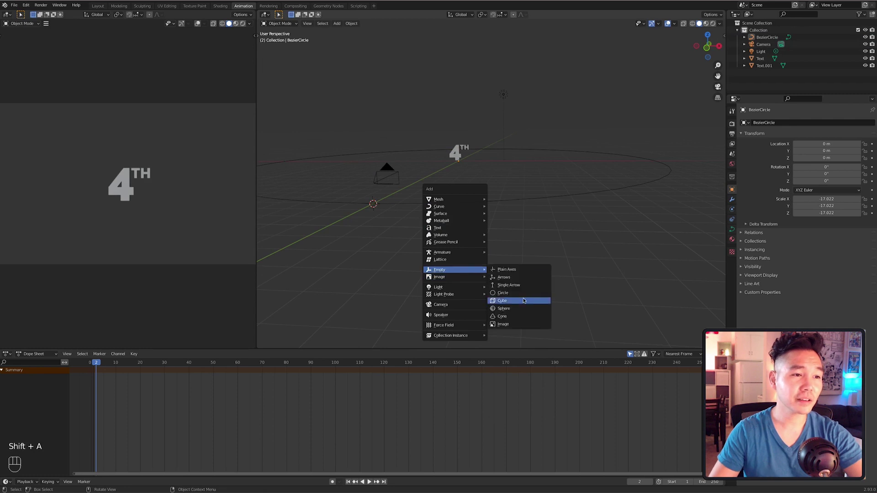
left_click(504, 309)
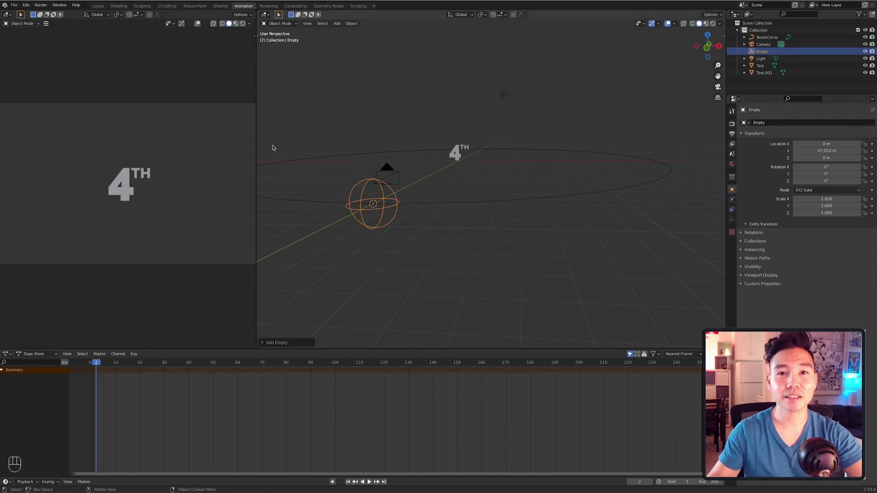
left_click(389, 125)
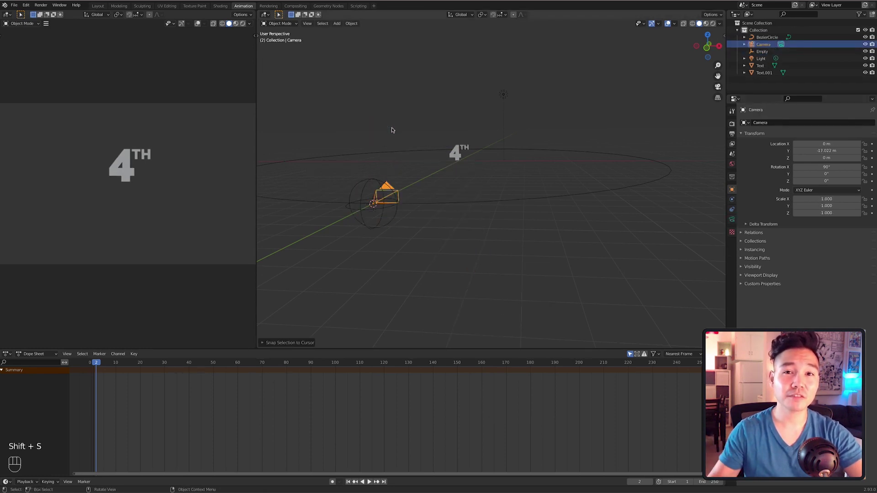
Step: Play back the circling camera animation, stop it and return to frame 0
key("space")
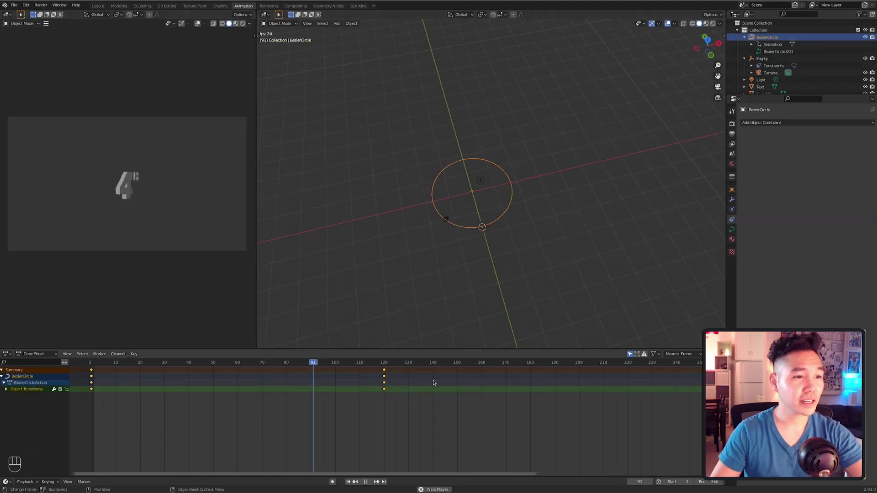
key("space")
left_click(93, 366)
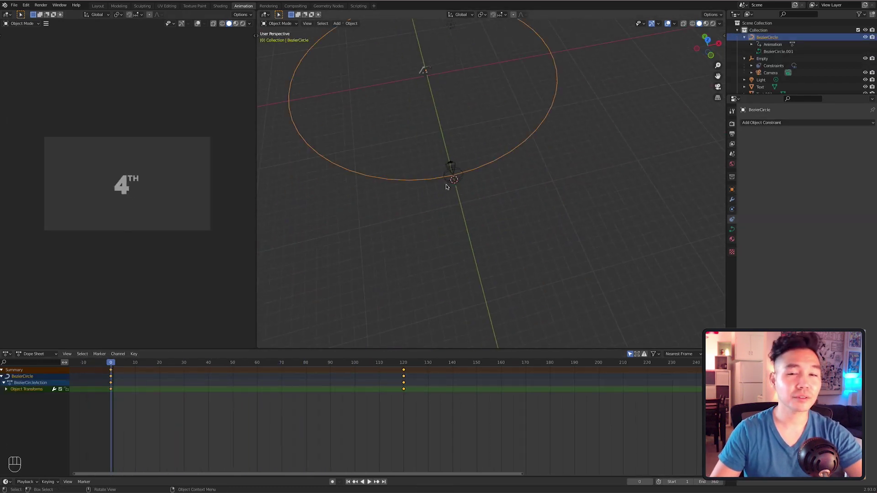
left_click(450, 164)
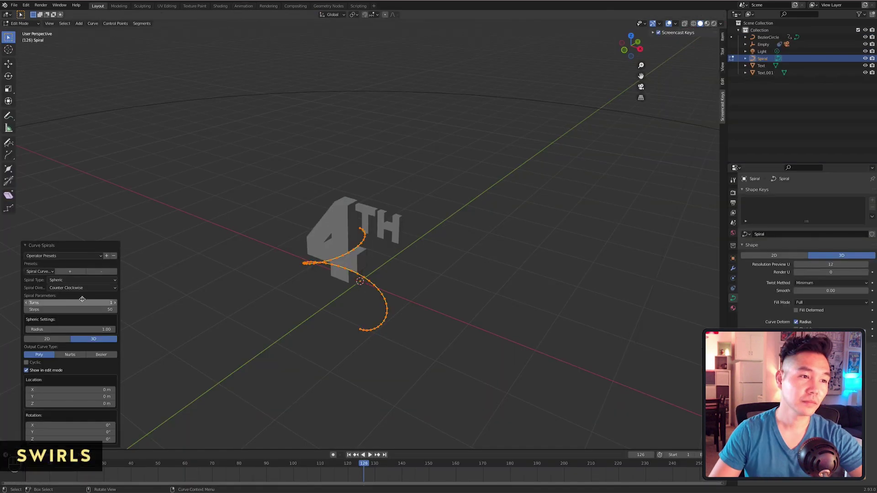
Step: Set the spherical spiral curve to 4 turns and 46 steps
mouse_move(86, 306)
left_mouse_down()
mouse_move(110, 306)
mouse_move(85, 308)
left_mouse_up()
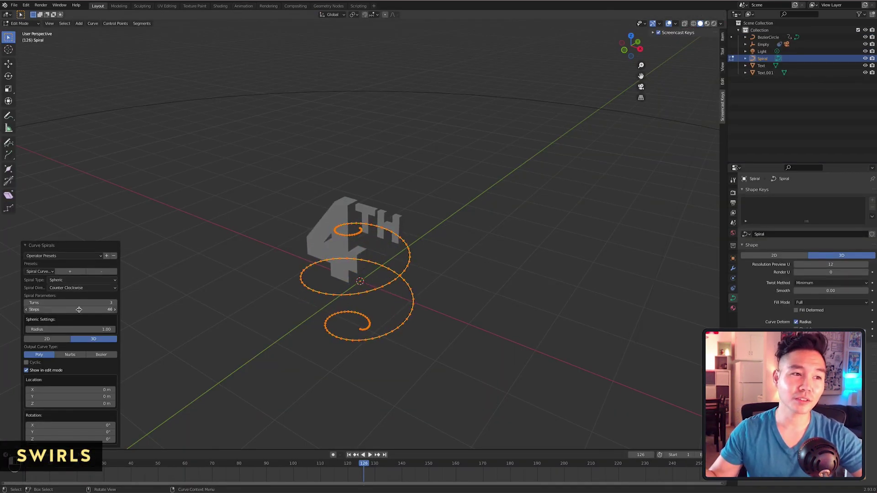
middle_click_drag(424, 292, 443, 306)
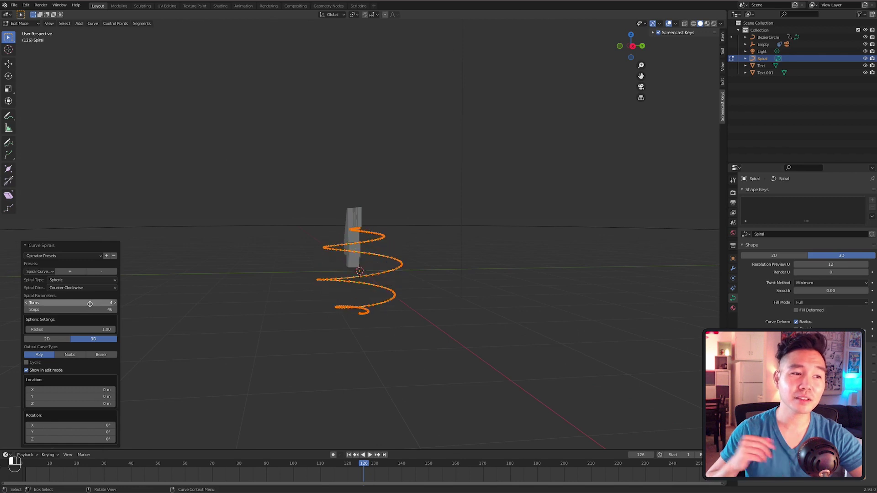
left_click(335, 300)
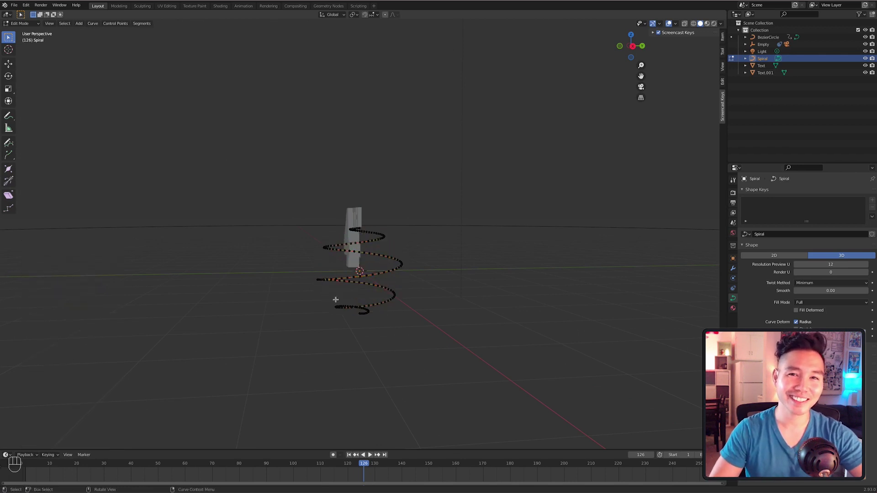
Step: Scale up the new UV sphere for the firework instances
left_click(574, 286)
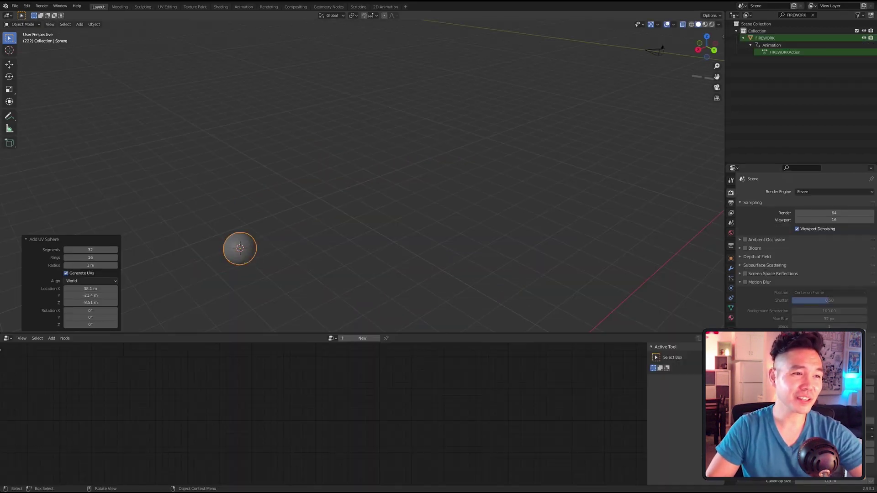
key("s")
left_click(437, 243)
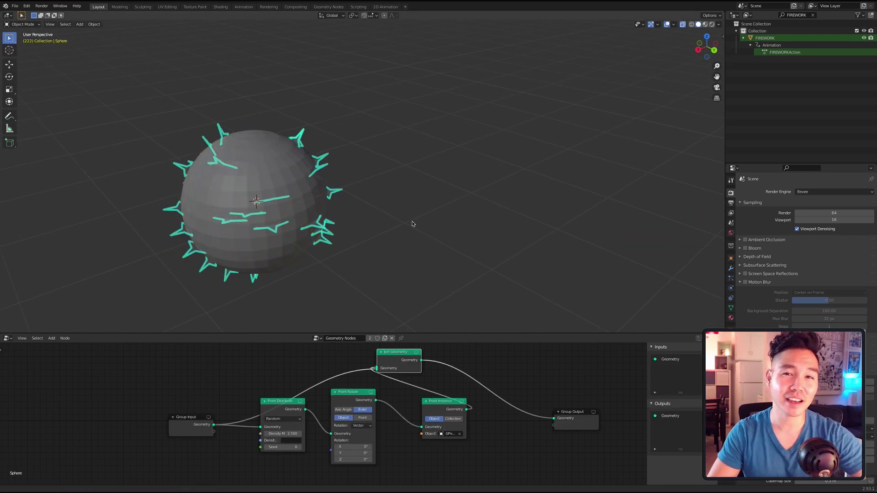
Step: Remove the Join Geometry node and connect the Point Instance geometry directly to the Group Output
middle_click_drag(412, 224, 475, 254, "shift")
middle_click_drag(421, 264, 418, 239)
key("Tab")
key("Tab")
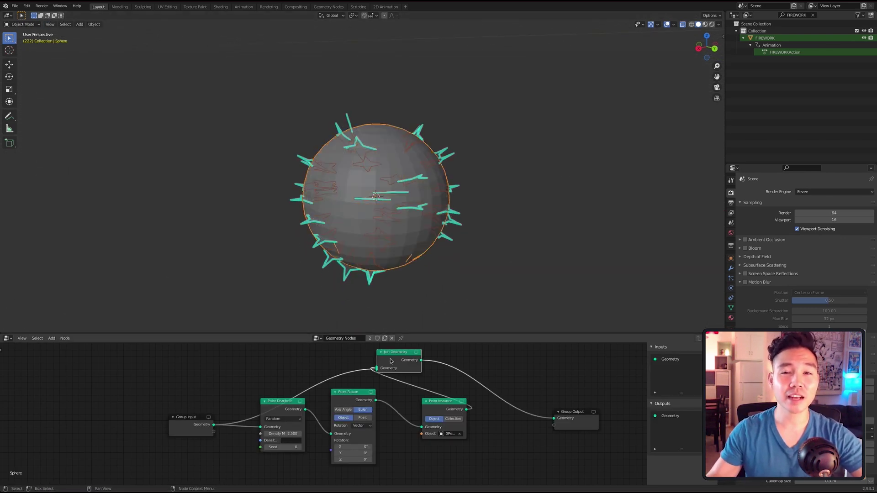
key("x")
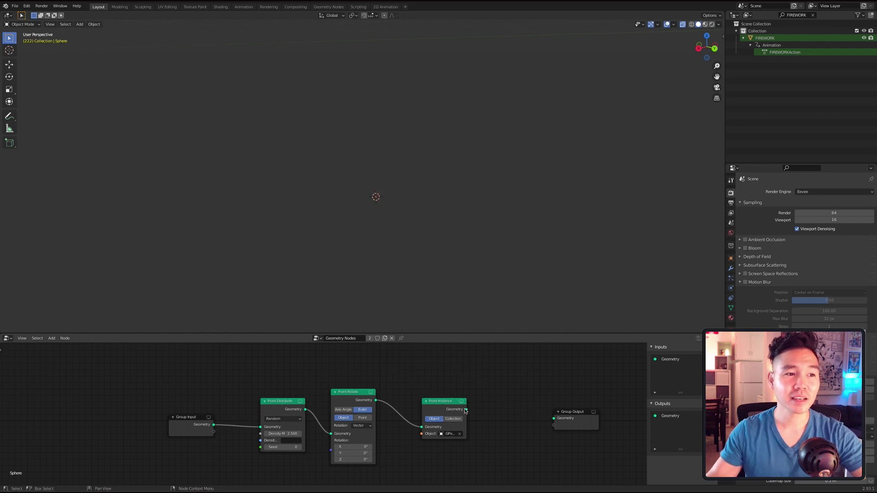
left_click_drag(558, 420, 554, 418)
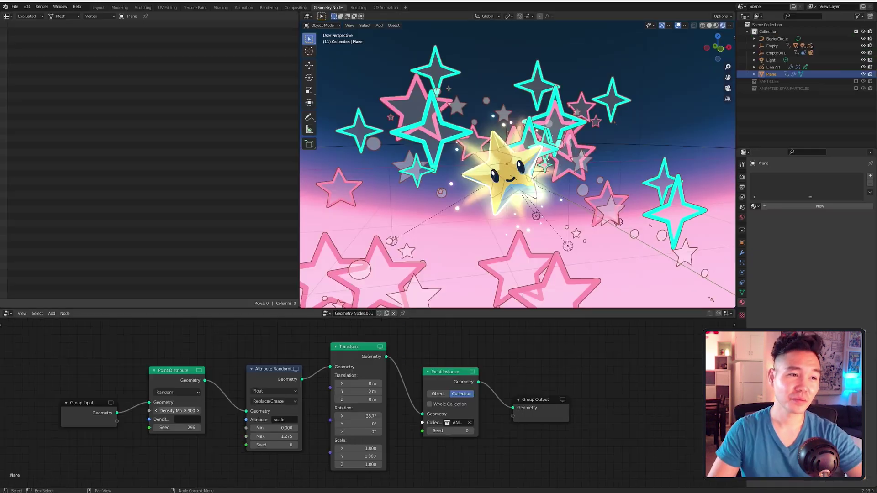
Step: Adjust the star plane's Point Distribute Density Max and set the Attribute Randomize Max for scale to 1.575
left_click_drag(177, 411, 156, 411)
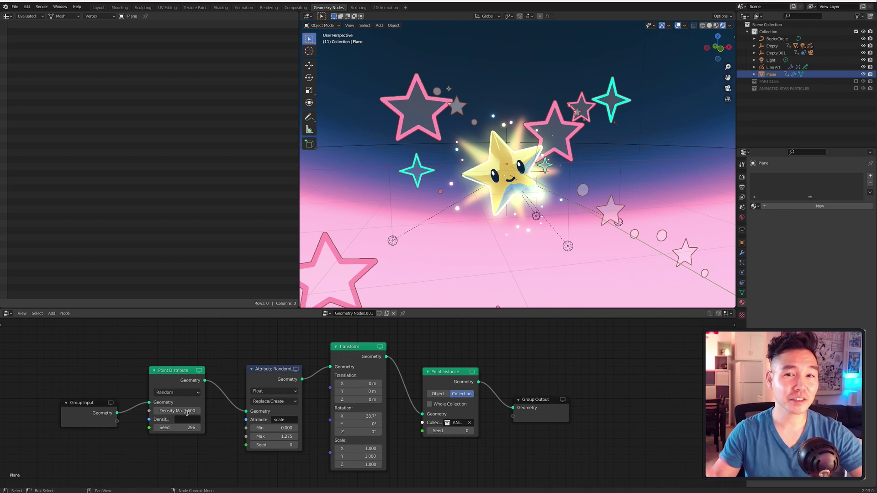
left_click_drag(279, 436, 311, 436)
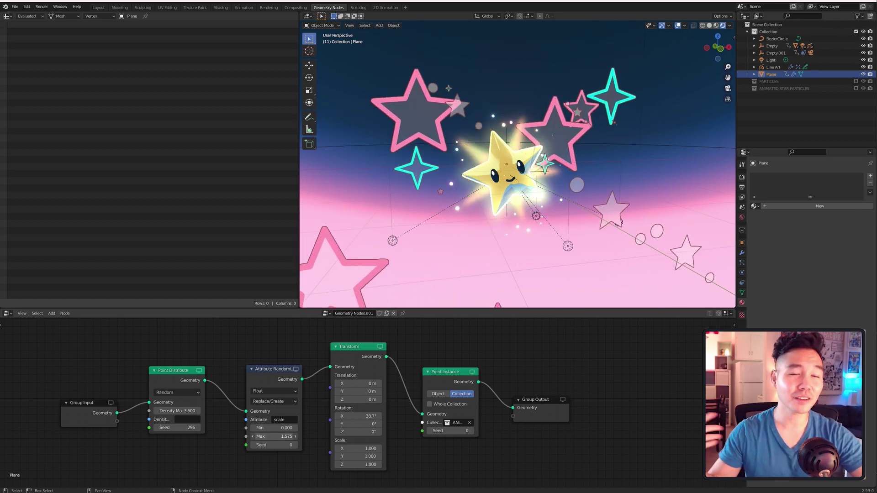
left_click_drag(177, 410, 188, 410)
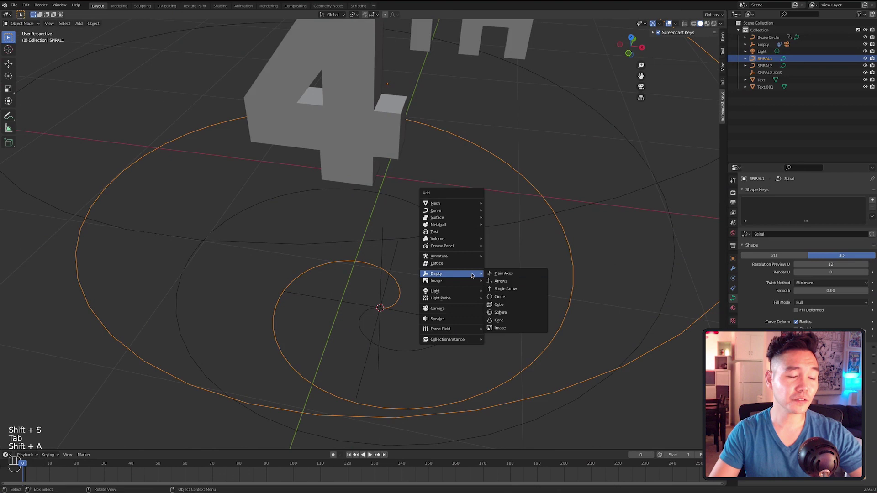
Step: Add a plain axes empty at the base of the first spiral and rename it SPIRAL1-AXIS
left_click(514, 274)
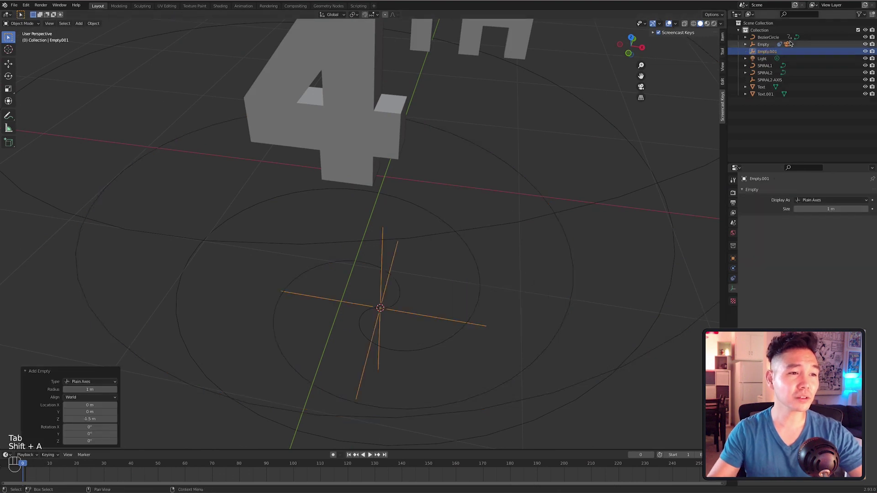
double_click(771, 51)
type("S")
key("Return")
left_click(439, 253)
scroll(438, 252, "down", 3)
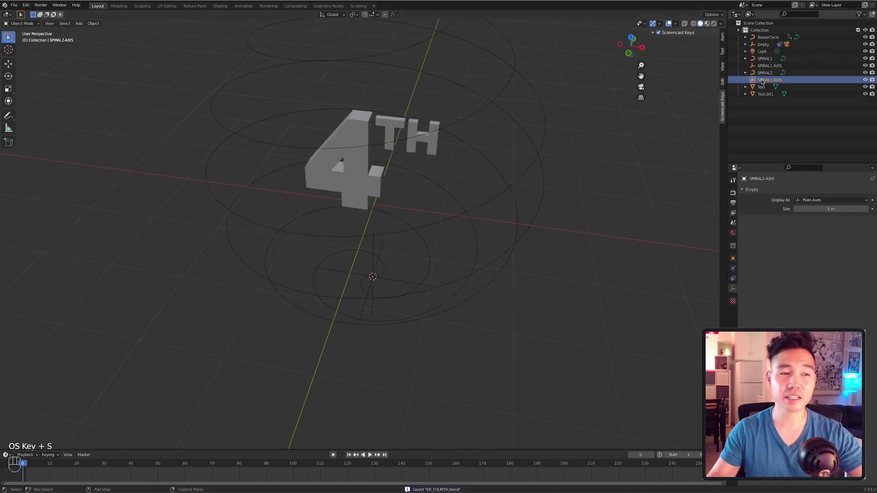
Step: Add a Follow Path constraint to the SPIRAL2-AXIS empty with SPIRAL2 as its target
left_click(732, 278)
left_click(807, 193)
left_click(849, 242)
left_click(829, 214)
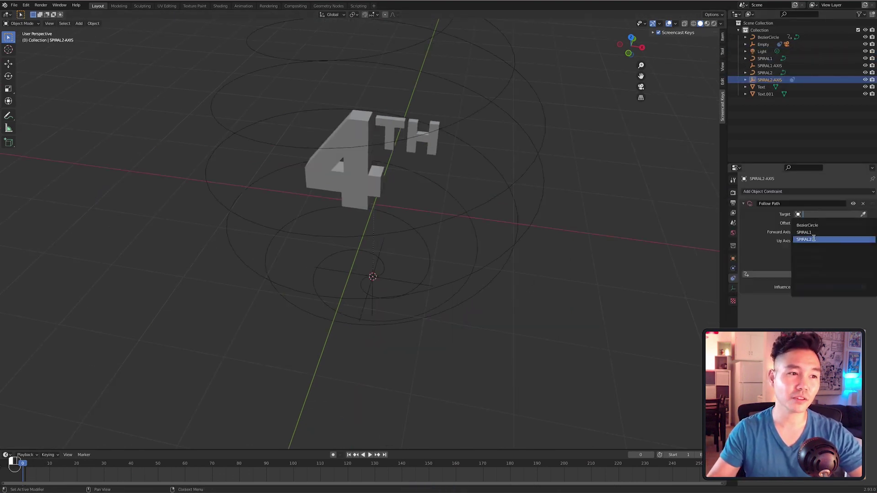
left_click(812, 238)
Step: Apply location, rotation and scale to SPIRAL2-AXIS and undo the trial changes to its path offset
key("super+a")
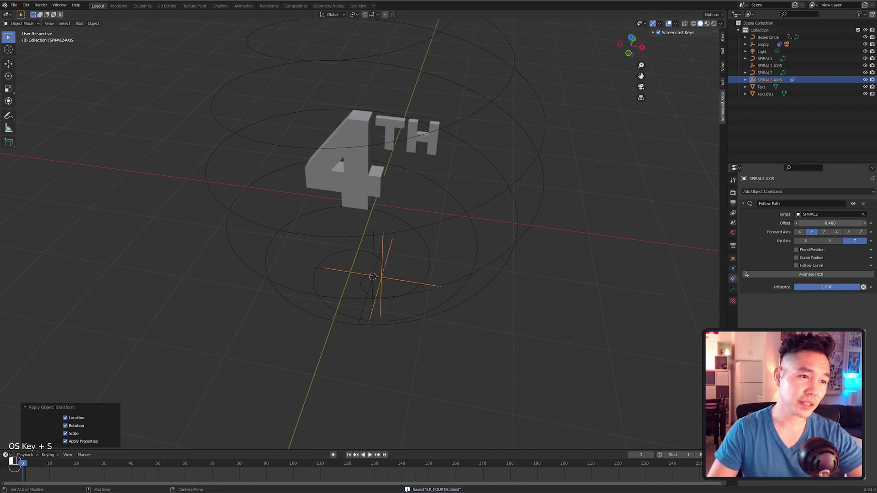
key("super+z")
key("super+z")
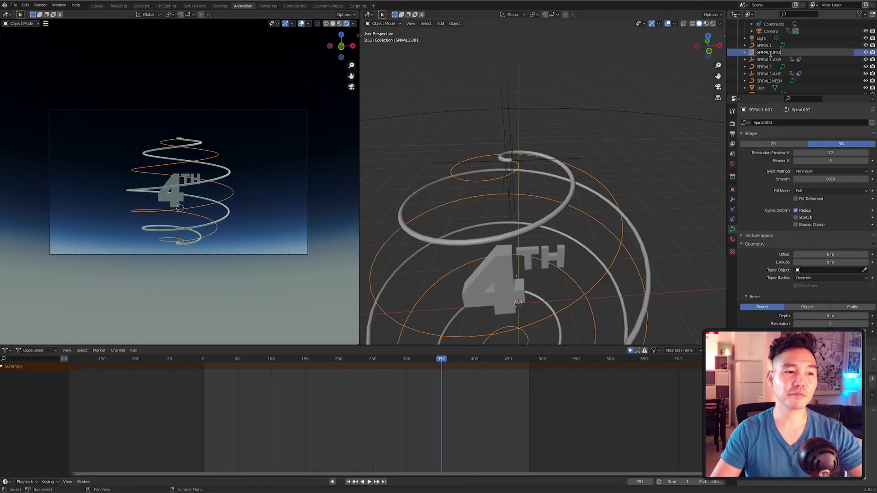
Step: Give the duplicated SPIRAL1 curve a bevel depth of 0.05 m and save the file
type("0.05")
key("Return")
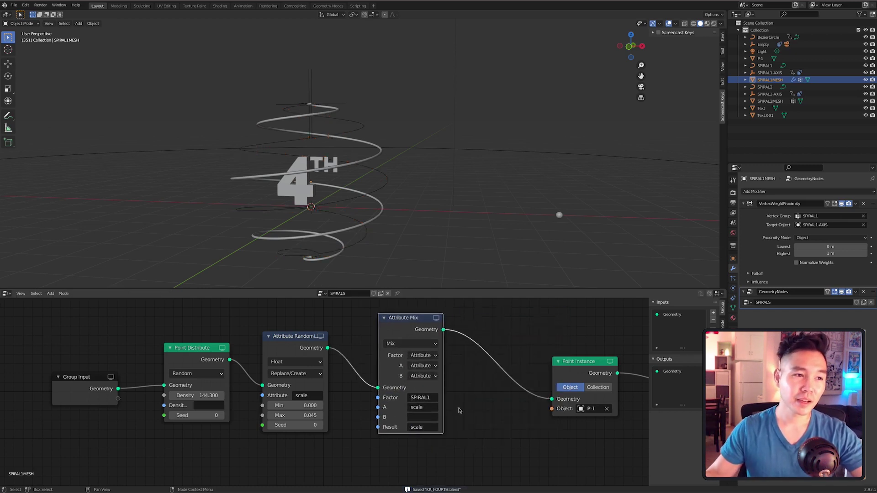
key("ctrl+s")
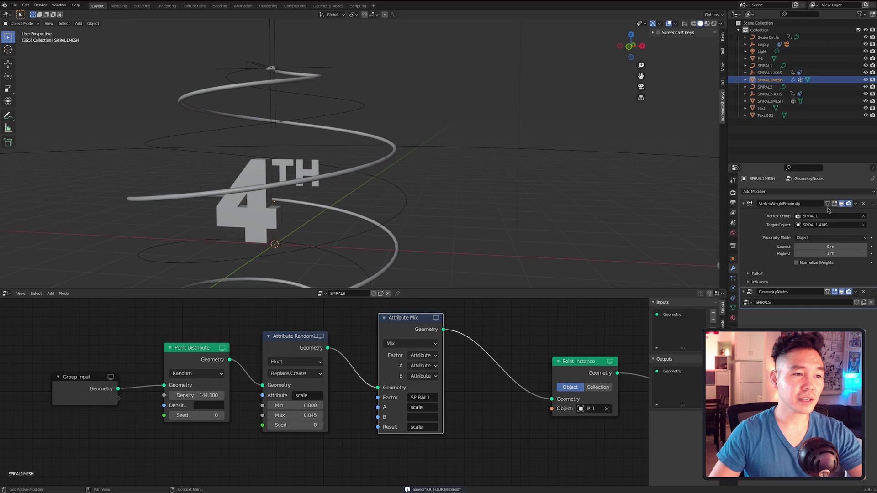
Step: Scrub through the timeline to examine how the particles travel along the first spiral
left_click_drag(415, 326, 420, 333)
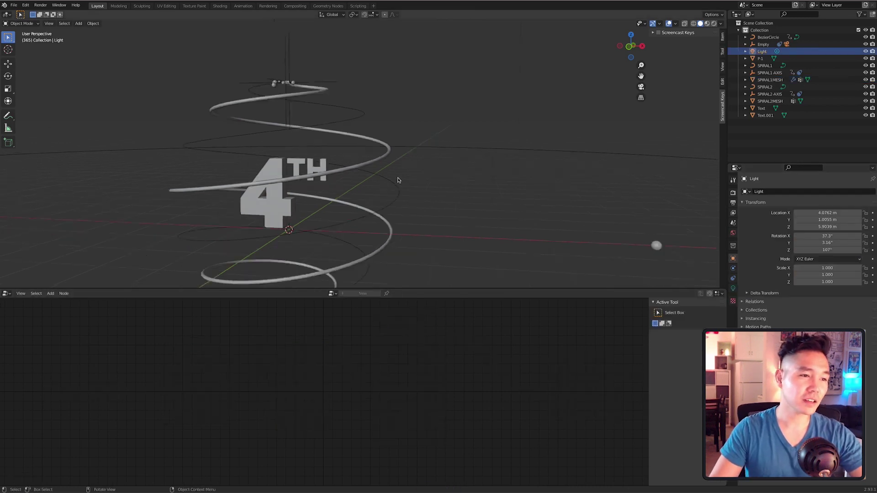
scroll(356, 150, "down", 3)
scroll(501, 336, "down", 2)
left_click(511, 303)
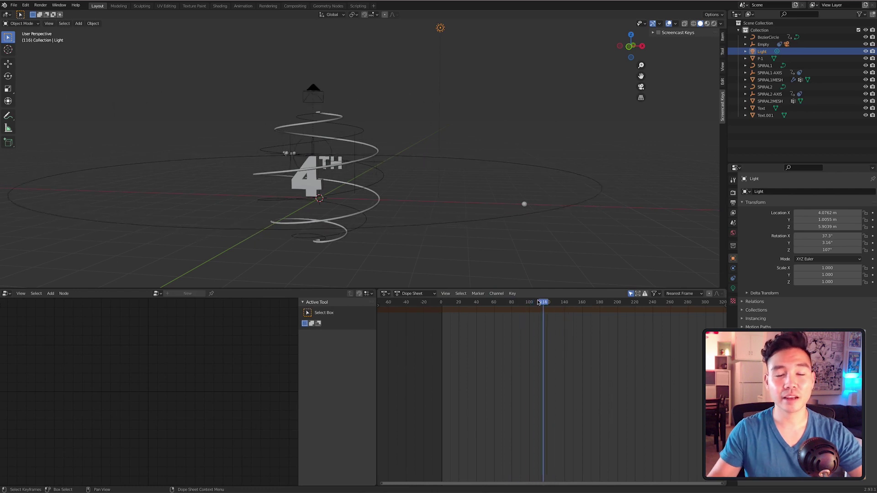
left_click_drag(538, 302, 530, 302)
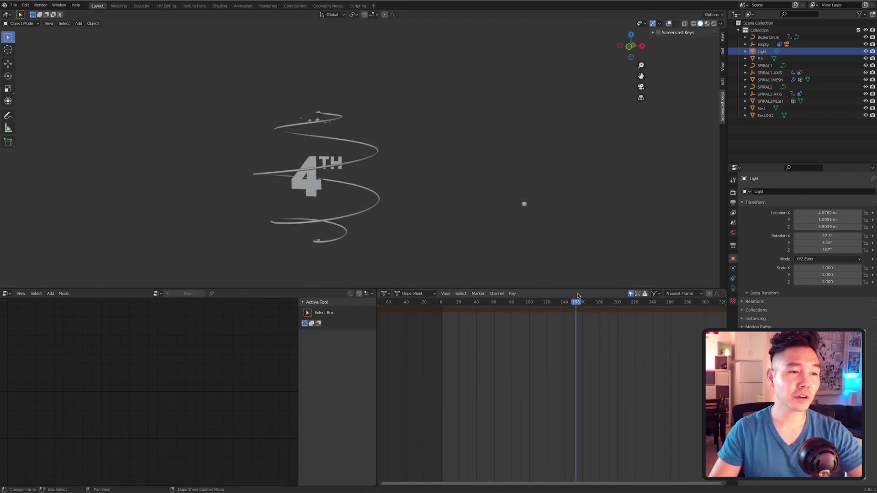
Step: Add a Geometry Nodes modifier to SPIRAL2MESH and assign the existing spiral node group to it
left_click(267, 221)
left_click(767, 192)
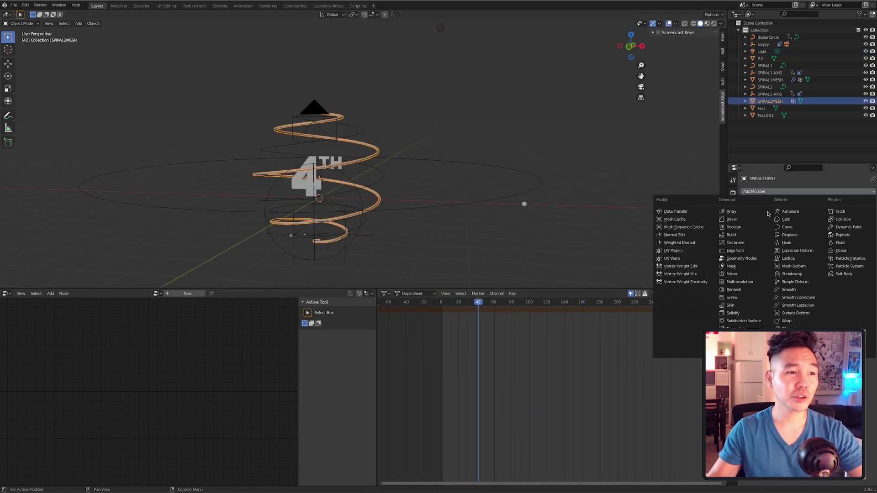
left_click(741, 258)
left_click(747, 214)
left_click(758, 226)
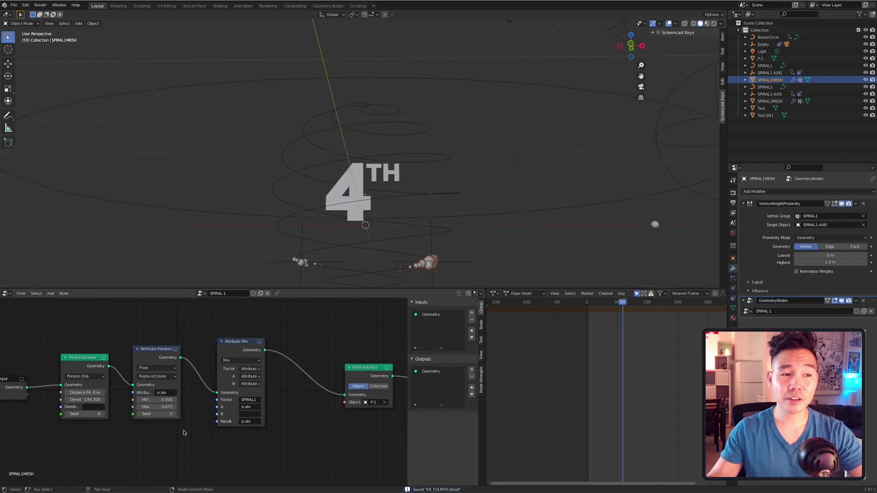
Step: Randomize the scale attribute of the SPIRAL1MESH particles with a maximum of 0.045 and save the file
left_click(811, 324)
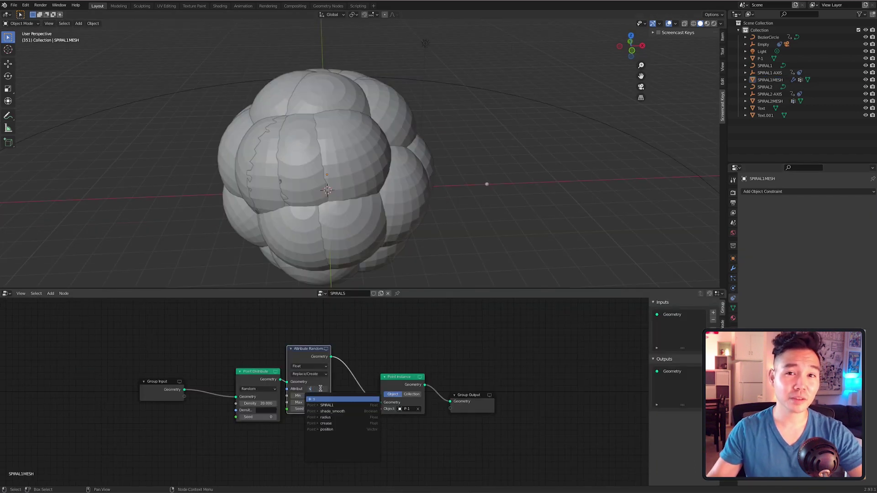
left_click(308, 402)
type("-0.1")
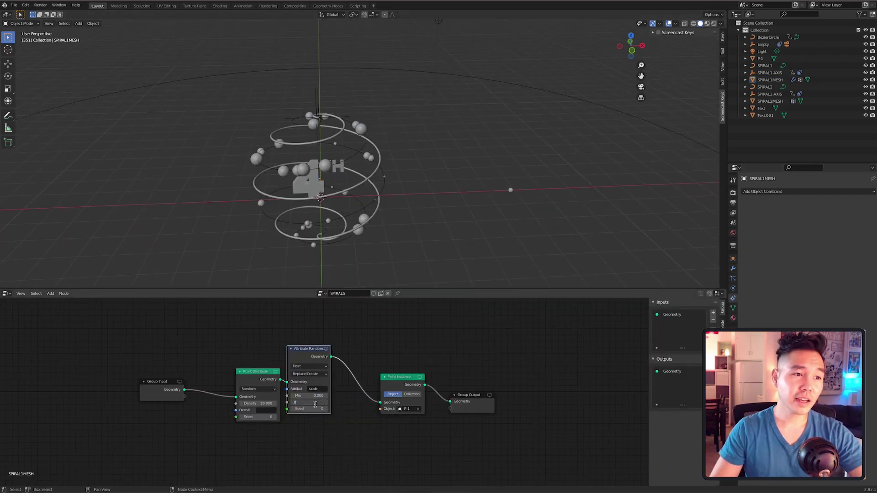
type("25")
key("Return")
key("ctrl+s")
left_click(322, 404)
type(".0")
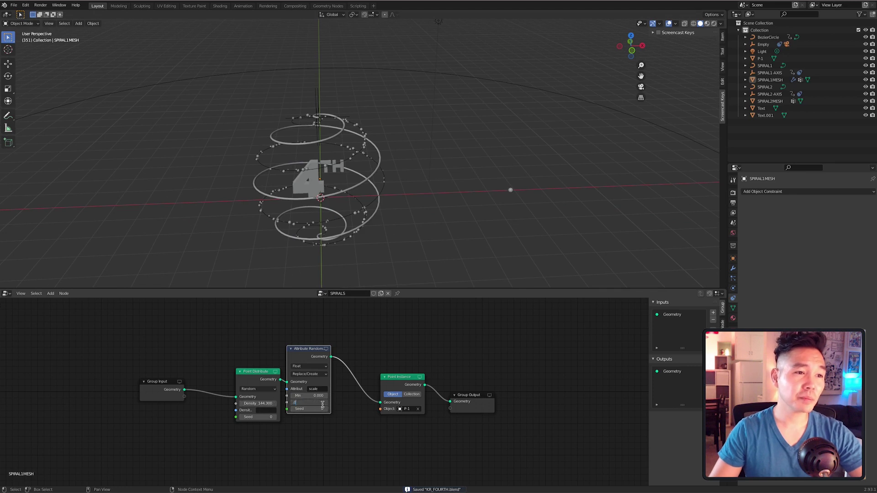
type("45")
key("Return")
Step: Make room between the Attribute Randomize and Point Instance nodes and add an Attribute Mix node there
middle_click_drag(437, 237, 454, 172)
left_click_drag(265, 375, 242, 372)
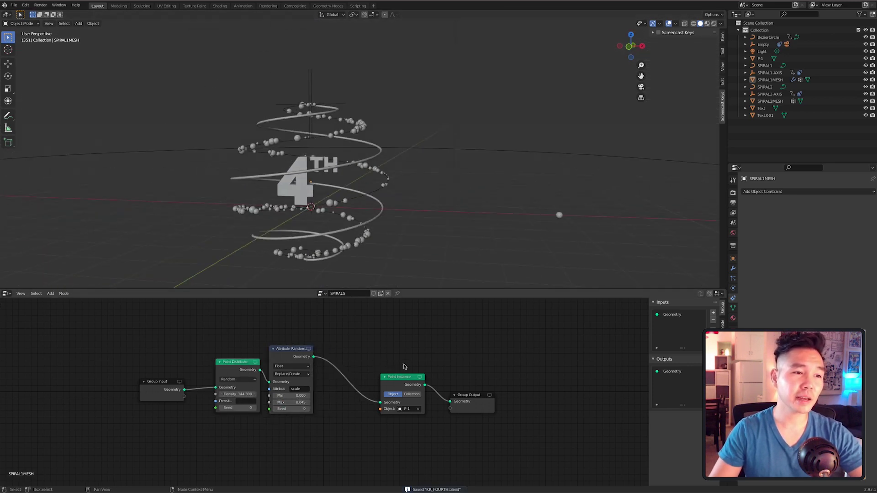
scroll(465, 347, "up", 1)
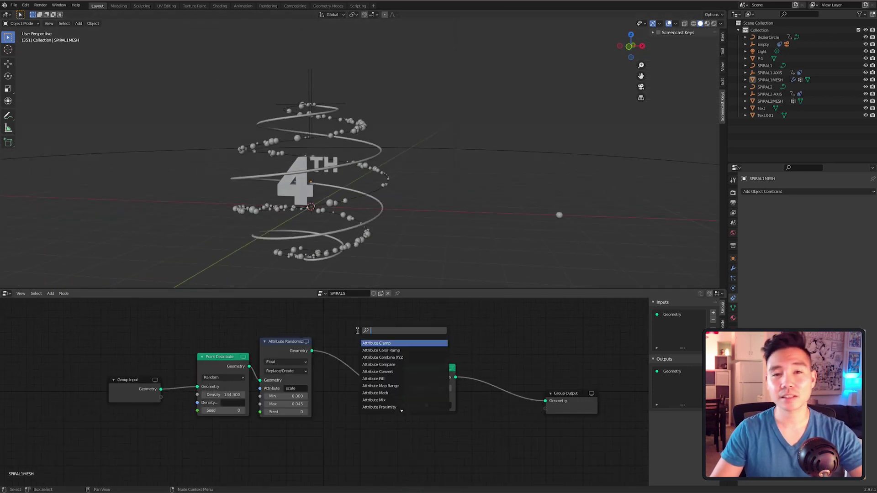
left_click(373, 378)
left_click(297, 363)
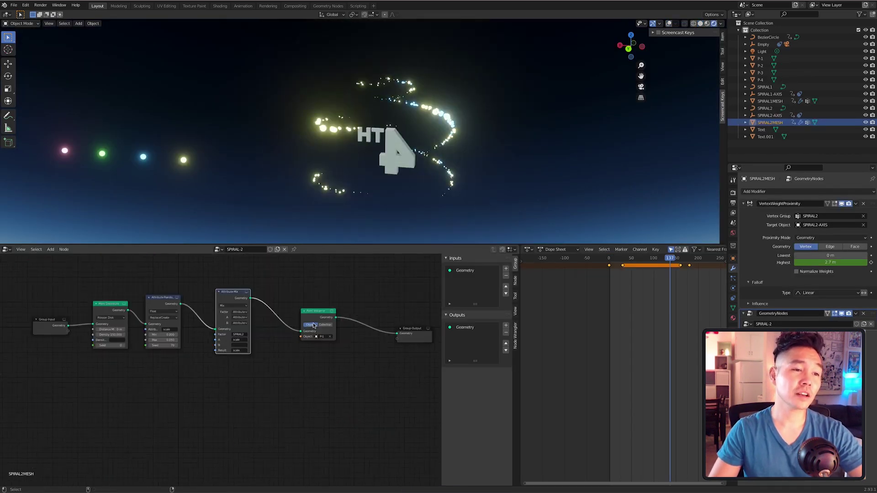
Step: Unlink the node group from SPIRAL2MESH and assign the existing SPIRAL-2 group to it
left_click(284, 250)
left_click(229, 249)
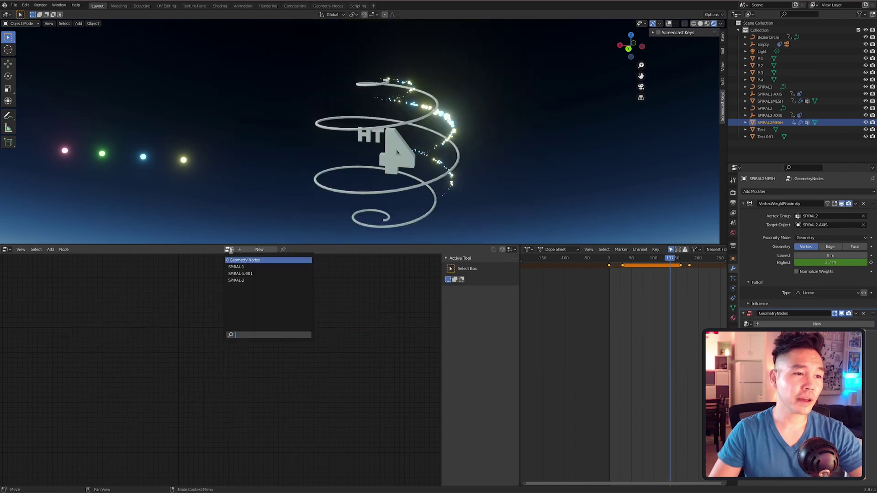
left_click(235, 281)
scroll(235, 283, "down", 4)
left_click(216, 250)
left_click(223, 267)
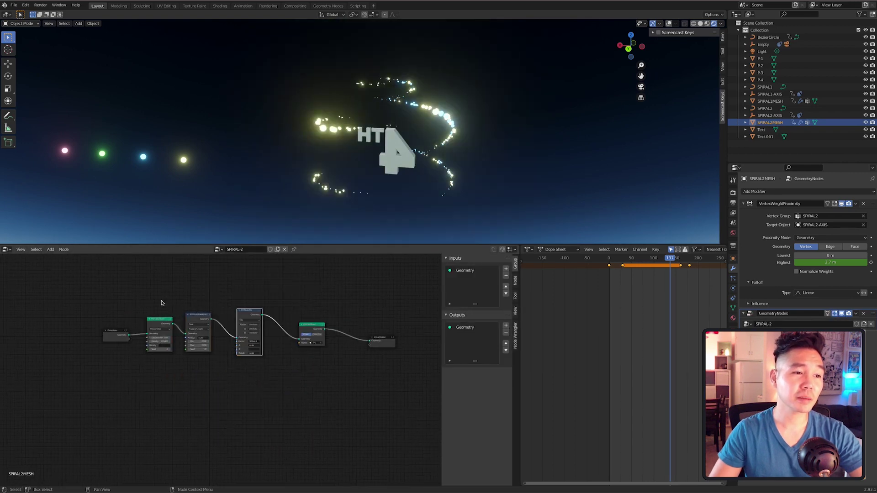
Step: Duplicate the SPIRAL-2 particle node chain, connected to Group Input, and add a Join Geometry node to merge both chains
left_click_drag(162, 302, 322, 401)
key("x")
key("ctrl+v")
left_click_drag(129, 334, 148, 334)
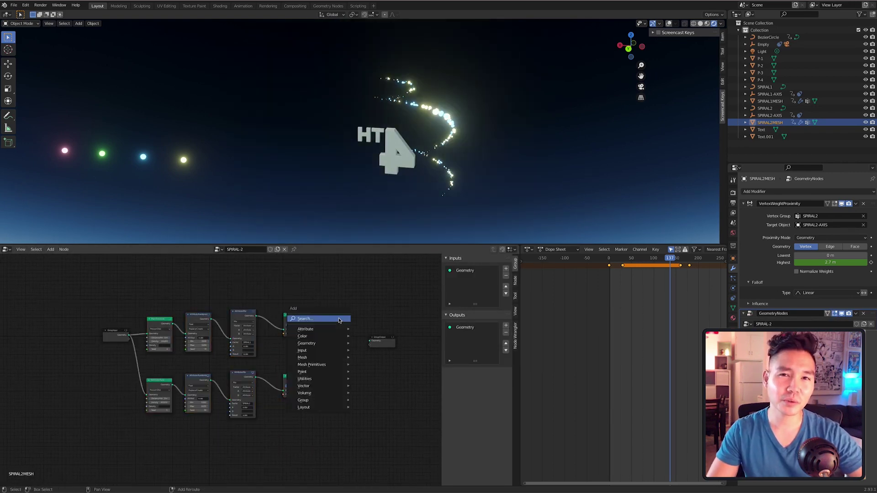
left_click(325, 351)
scroll(325, 351, "up", 6)
left_click_drag(390, 360, 389, 359)
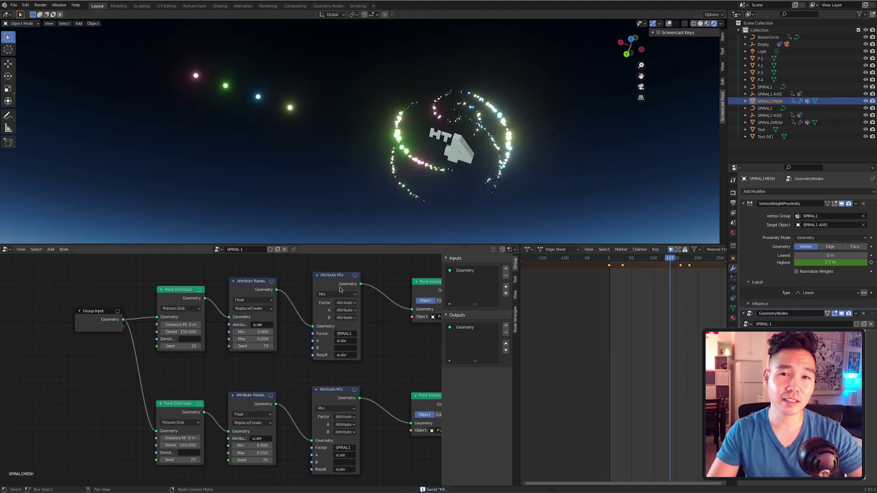
Step: Examine the coloured particles on both spirals from several angles, through the camera and during playback
scroll(258, 365, "up", 3)
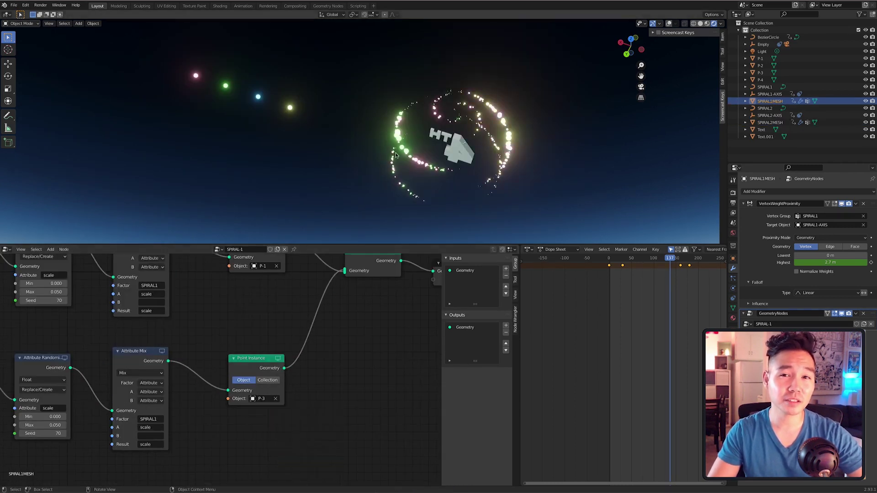
middle_click_drag(395, 155, 377, 133)
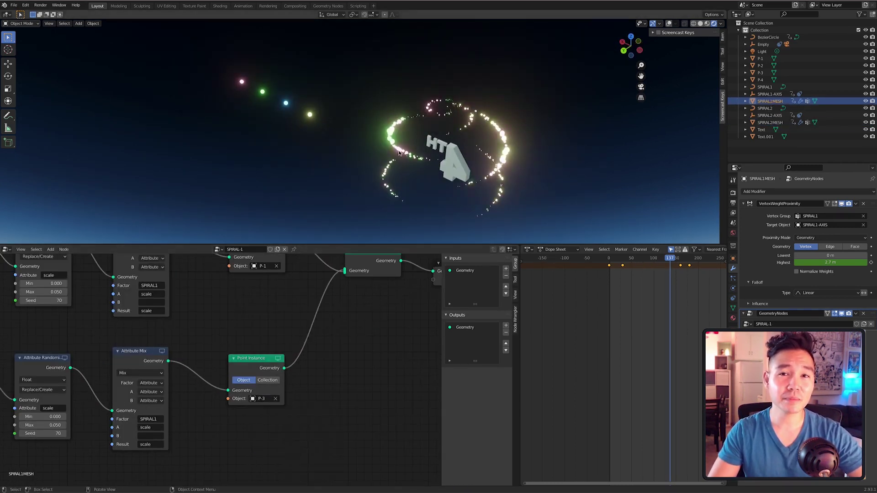
left_click(504, 165)
left_click(256, 449)
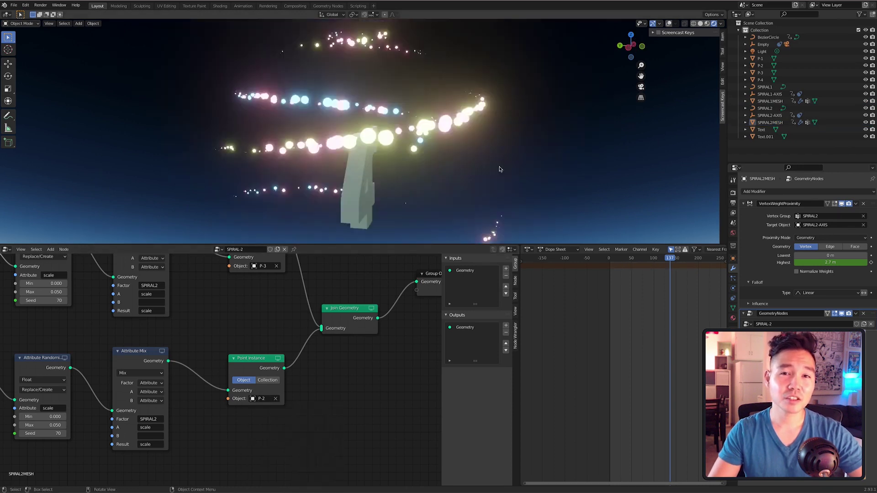
key("KP_0")
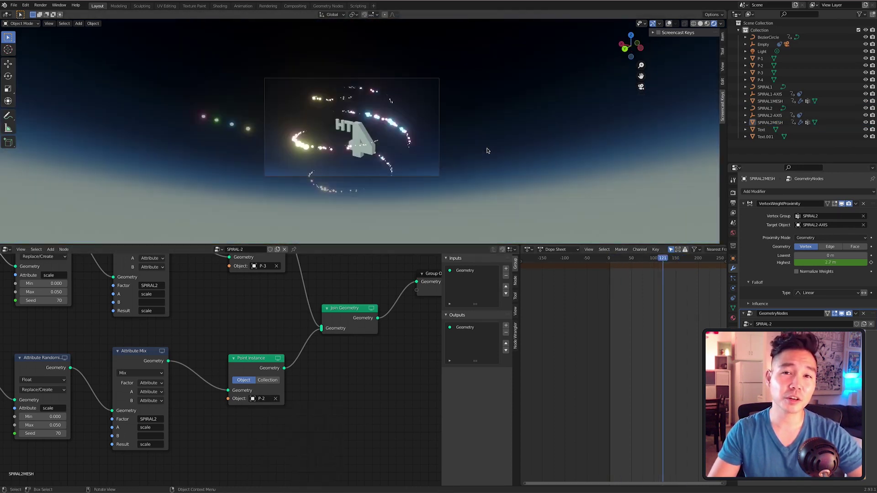
scroll(374, 161, "up", 2)
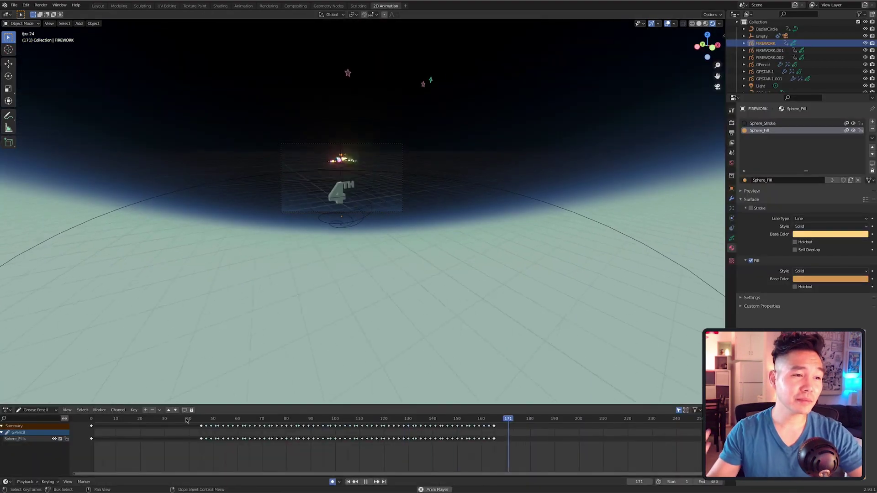
key("space")
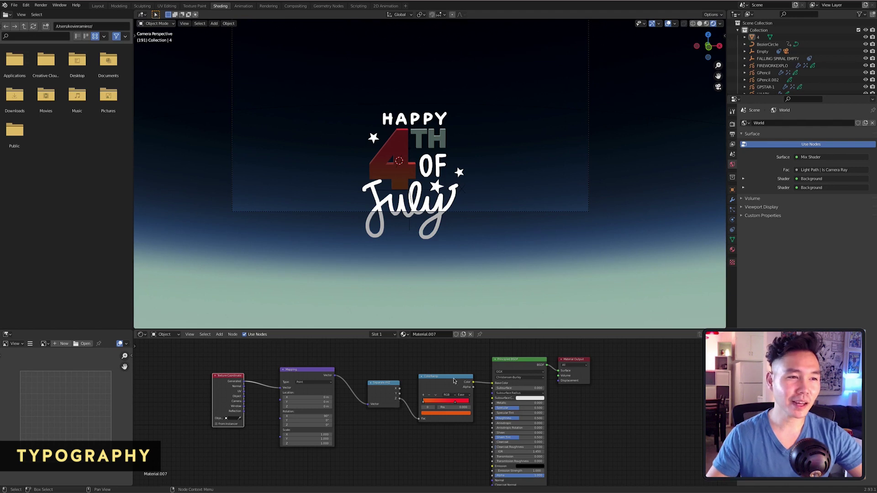
Step: Link the material of the 4 to the TH text and play the animation to preview it
left_click(427, 139)
left_click(402, 169, "shift")
key("ctrl+l")
left_click(520, 141)
key("space")
scroll(508, 152, "down", 2)
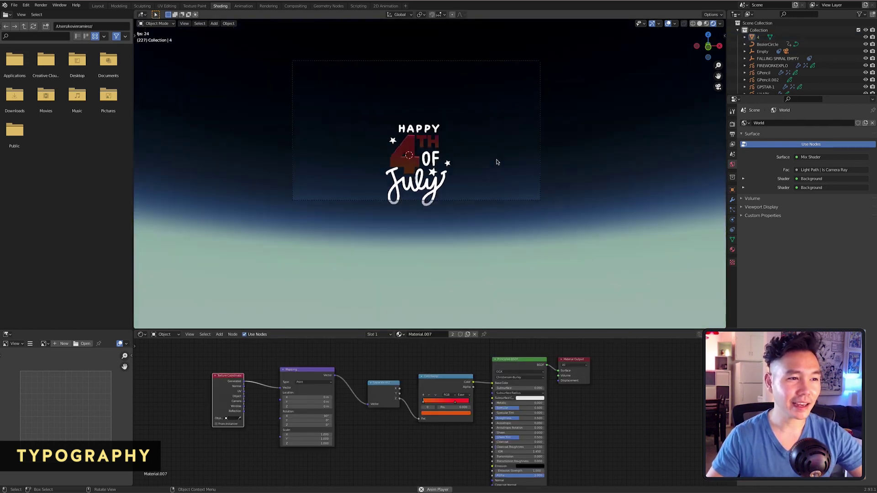
Step: Disconnect the ColorRamp from the Principled BSDF and insert a red Emission node feeding the Material Output
left_click_drag(492, 383, 475, 388)
left_click_drag(573, 360, 663, 359)
key("shift+a")
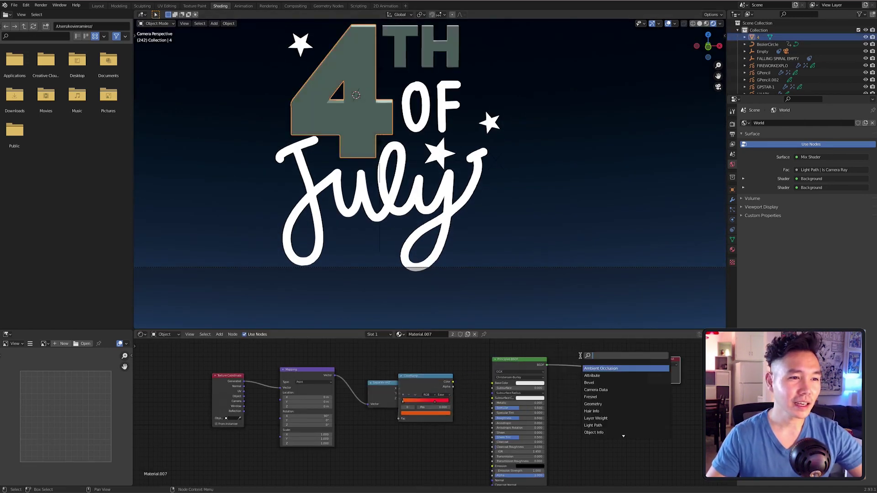
left_click(579, 356)
left_click(601, 369)
left_click(612, 335)
left_click_drag(595, 374, 610, 373)
left_click(517, 186)
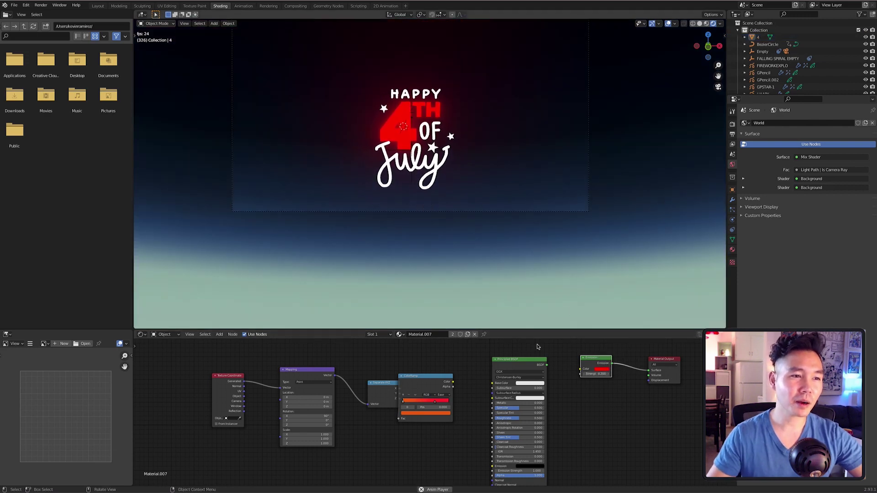
left_click_drag(530, 360, 507, 348)
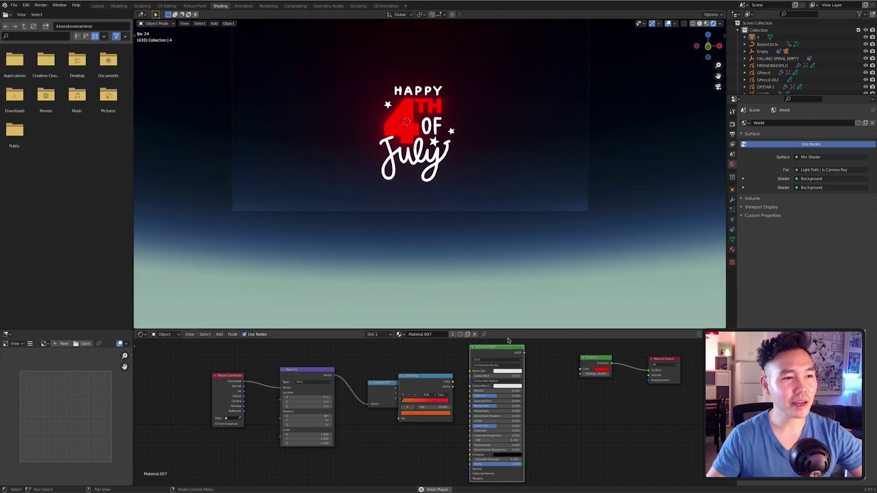
key("space")
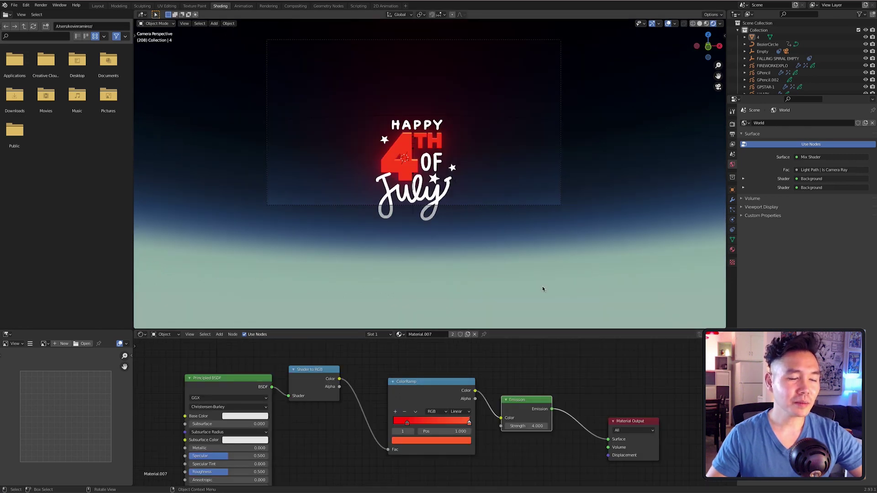
Step: Change the ColorRamp's first colour stop to blue
left_click(411, 441)
left_click(437, 346)
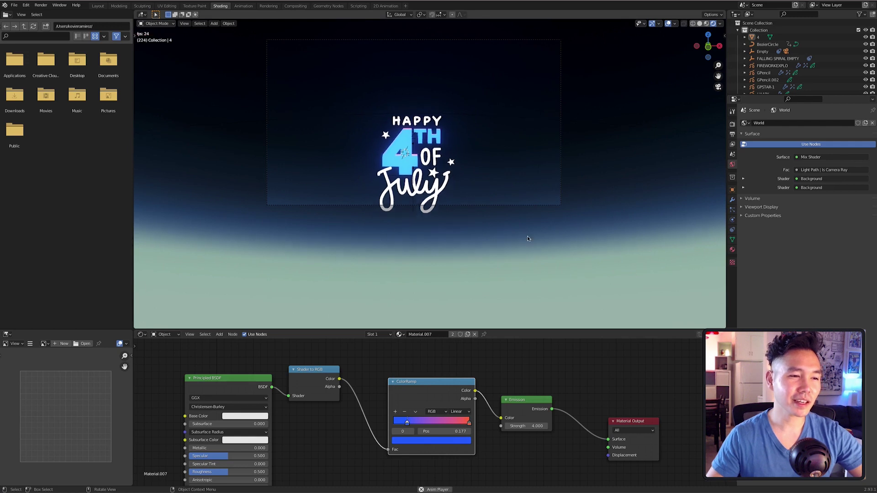
scroll(401, 354, "down", 3)
Step: Rearrange the Principled BSDF and Shader to RGB nodes and detach the Shader to RGB link from the ColorRamp
left_click_drag(316, 407, 256, 406)
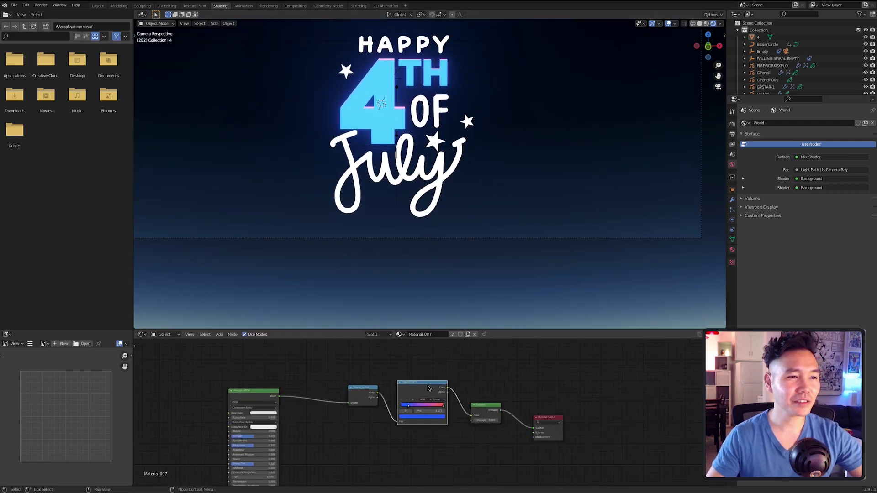
left_click_drag(270, 403, 283, 402)
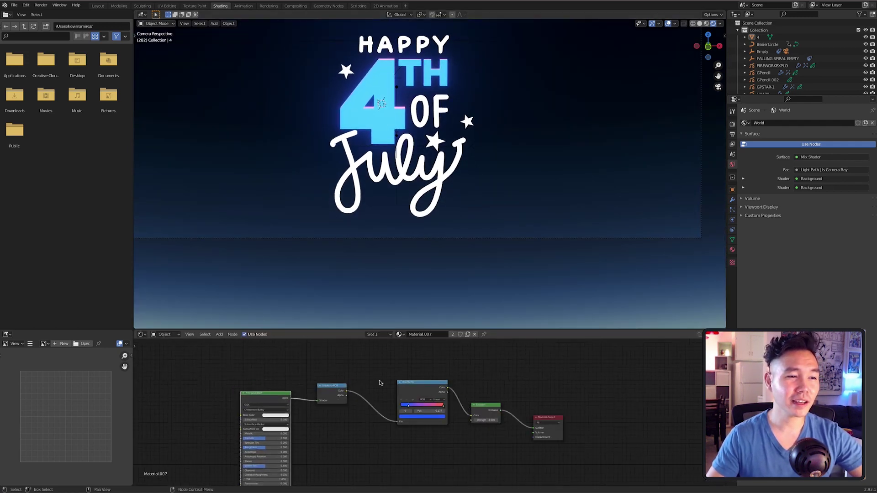
left_click_drag(395, 424, 402, 366)
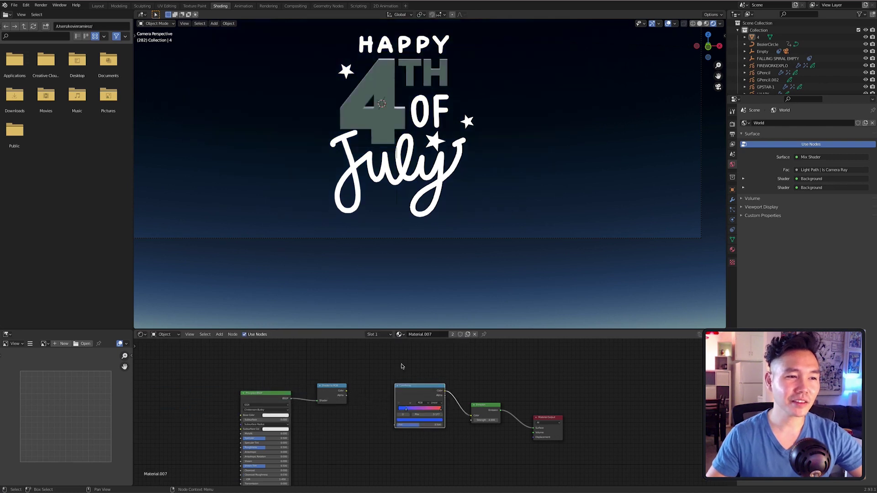
left_click_drag(533, 428, 511, 431)
key("g")
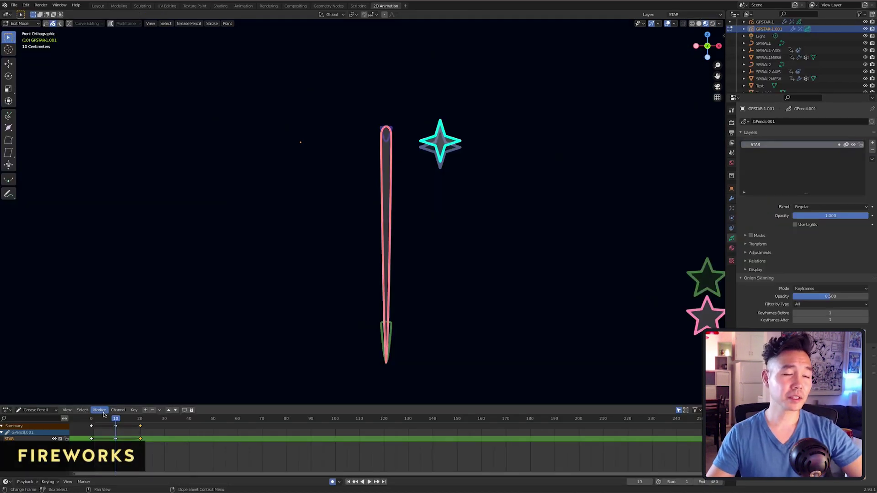
Step: Add an in-between of the GPSTAR-1.001 trail at frame 7 by scaling and moving the stroke along Z
left_click_drag(116, 419, 140, 418)
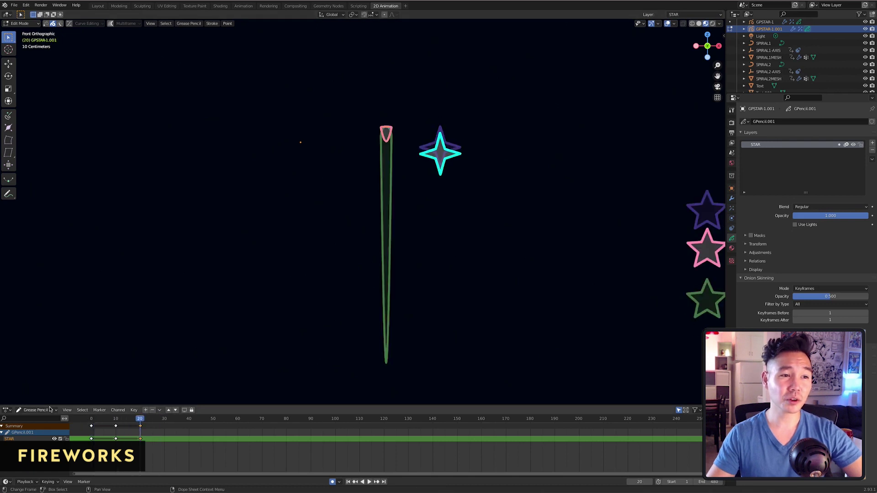
left_click(110, 427)
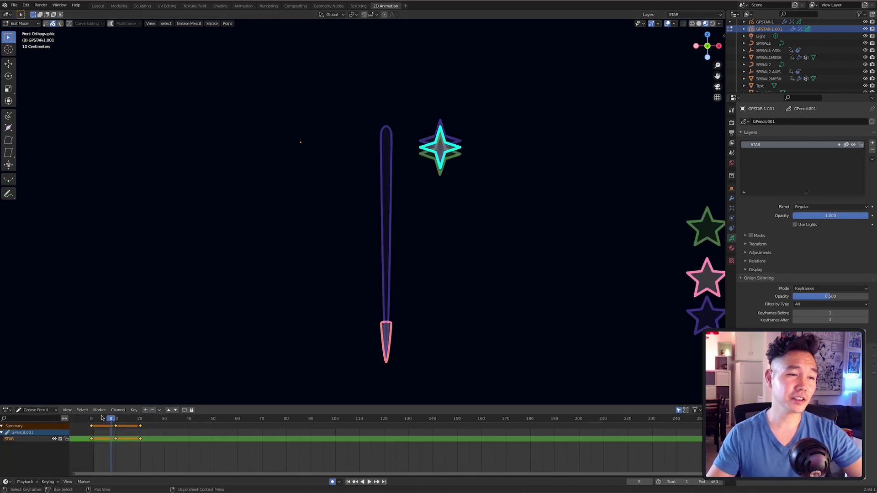
left_click(115, 438)
key("s")
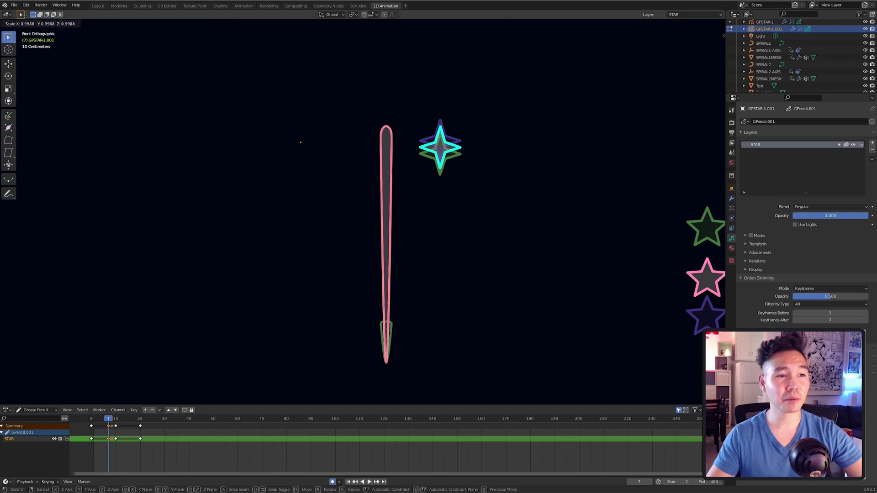
key("z")
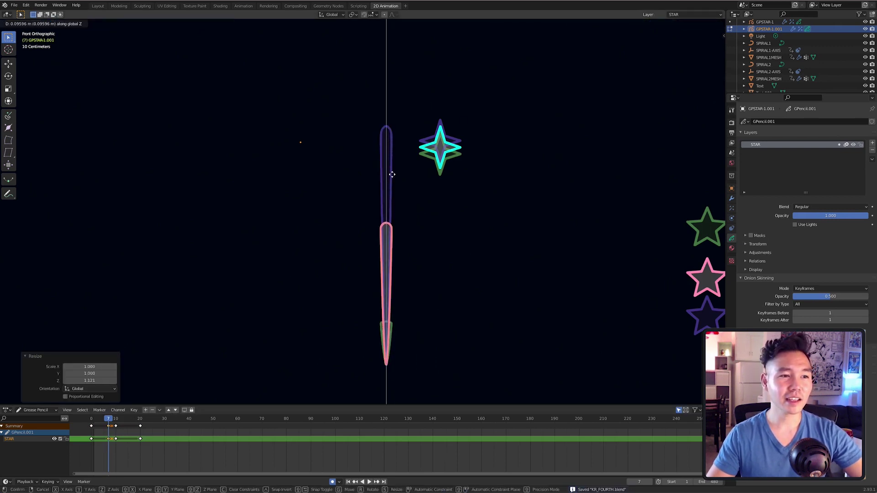
left_click(392, 174)
Step: Add an in-between at frame 14 by scaling the trail stroke to 0.651 along Z and moving it upward
left_click_drag(114, 419, 125, 424)
key("s")
key("z")
left_click(367, 130)
key("g")
key("z")
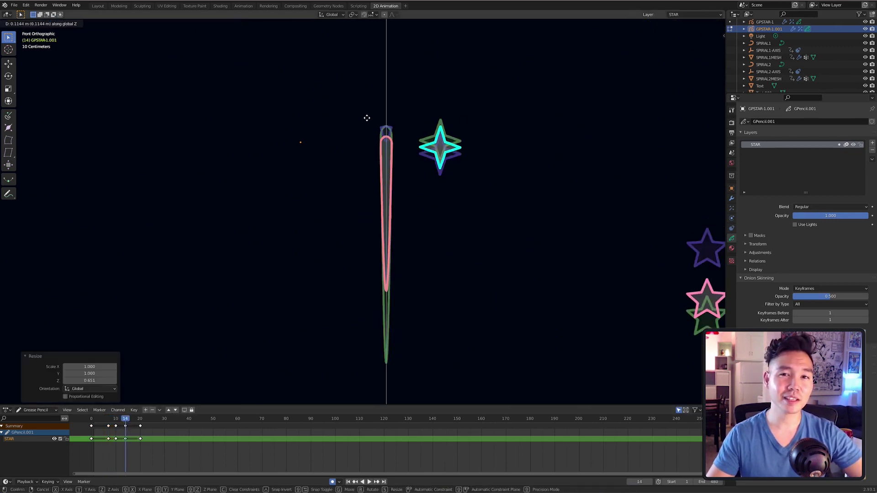
left_click(389, 113)
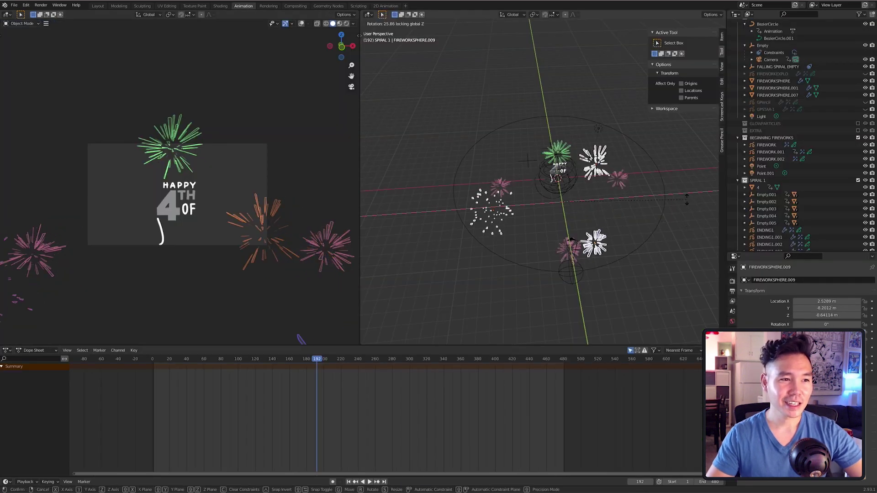
Step: Reposition FIREWORKSPHERE.009 and a purple firework in the horizontal plane and delete FIREWORKSPHERE.001
key("g")
key("shift+z")
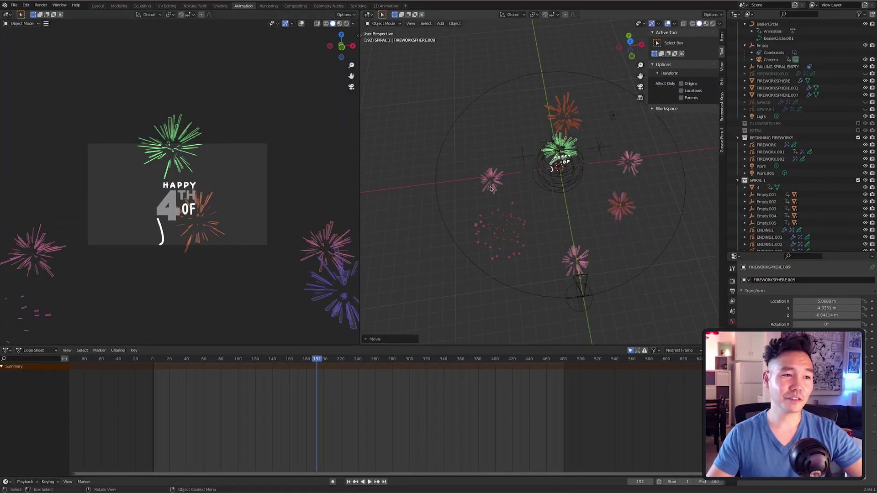
key("Delete")
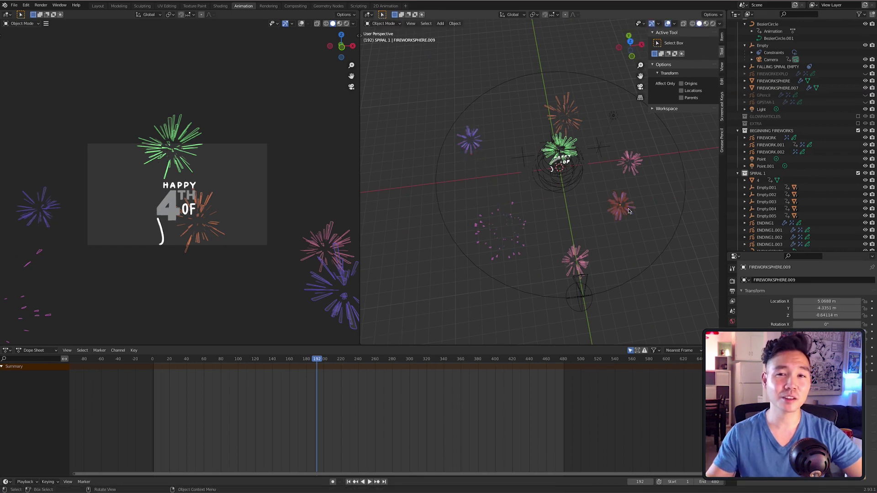
key("g")
key("shift+z")
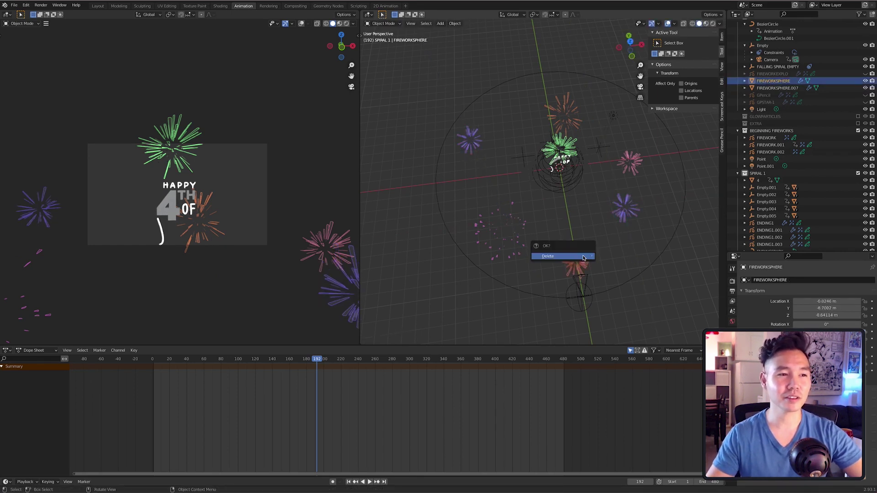
Step: Delete the orange FIREWORKSPHERE firework near the camera and try removing the pink FIREWORKSPHERE.007 as well
left_click(582, 257)
left_click(631, 162)
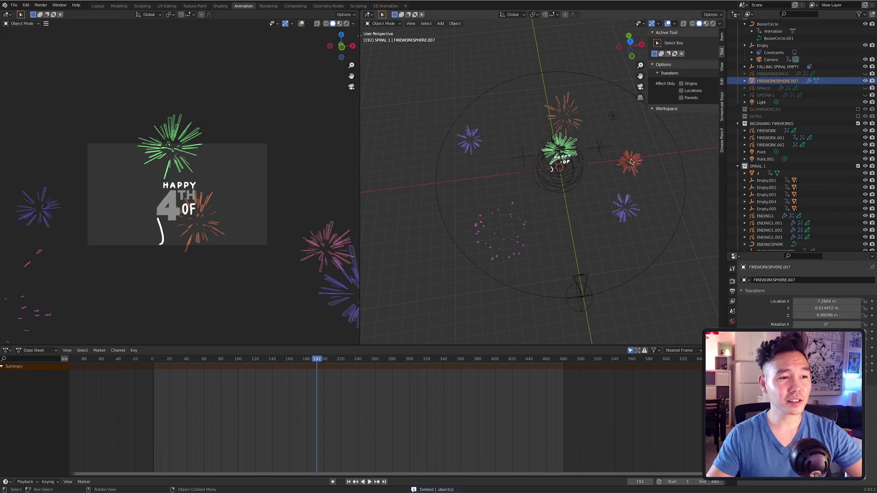
key("Delete")
key("ctrl+z")
key("space")
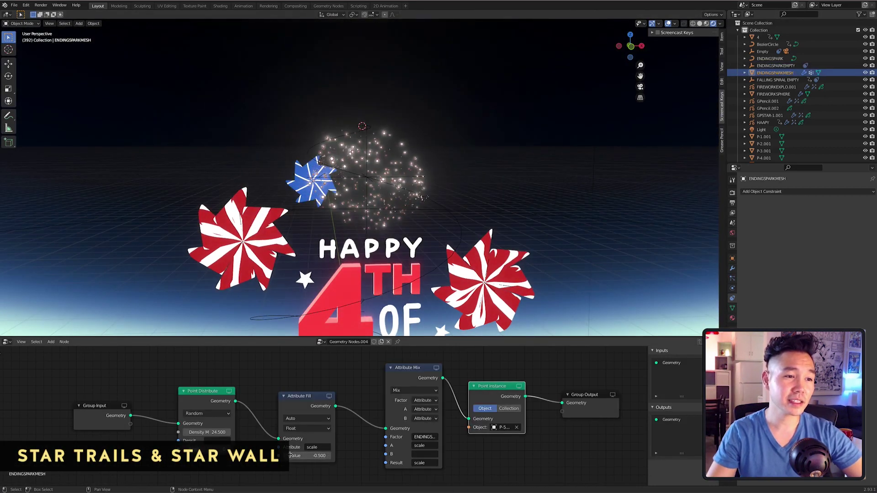
Step: Lower the Point Distribute density max to 4.500 and replace the Attribute Fill node with an Attribute Randomize node, adjusting its Max value
left_click_drag(210, 432, 183, 432)
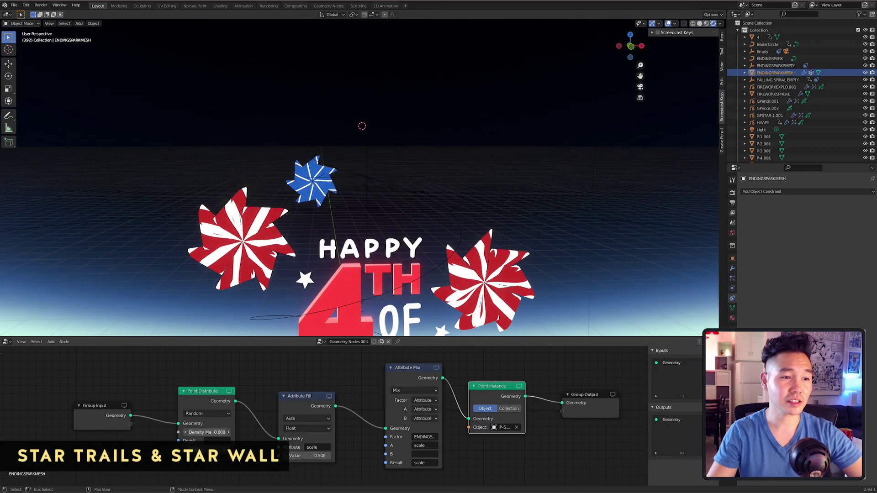
left_click_drag(304, 396, 322, 378)
key("x")
key("shift+a")
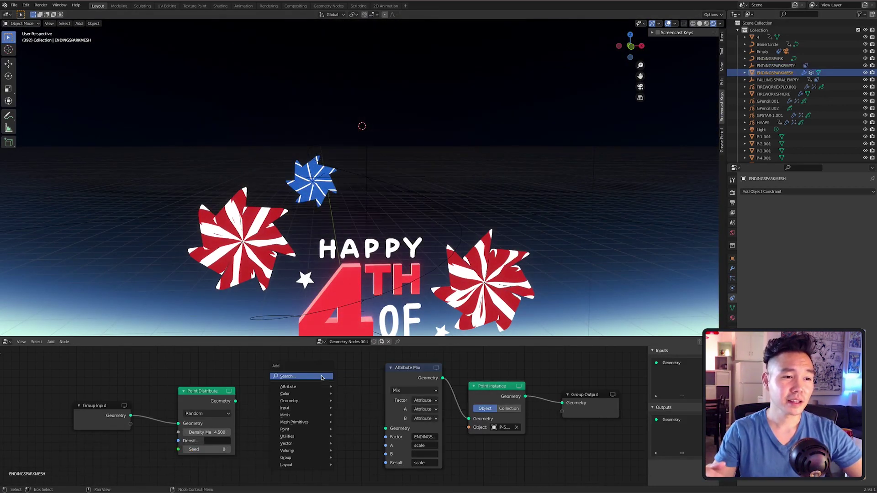
key("Down")
key("Return")
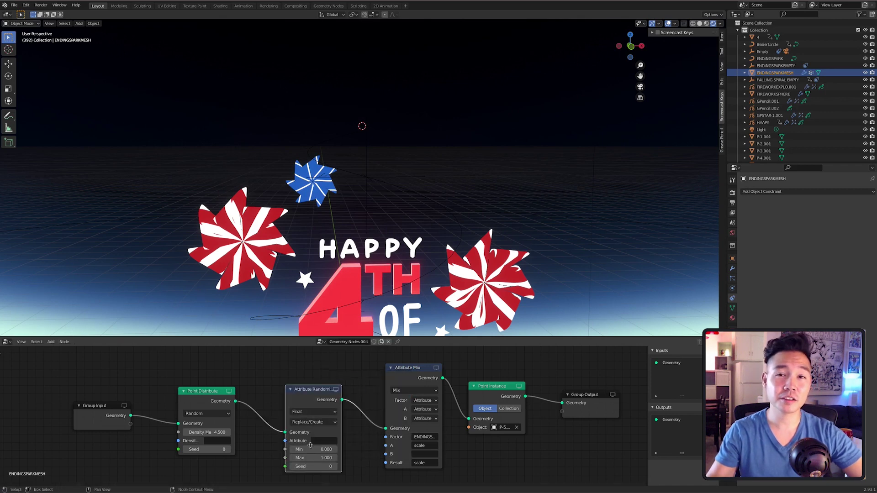
key("Return")
left_click_drag(320, 457, 329, 458)
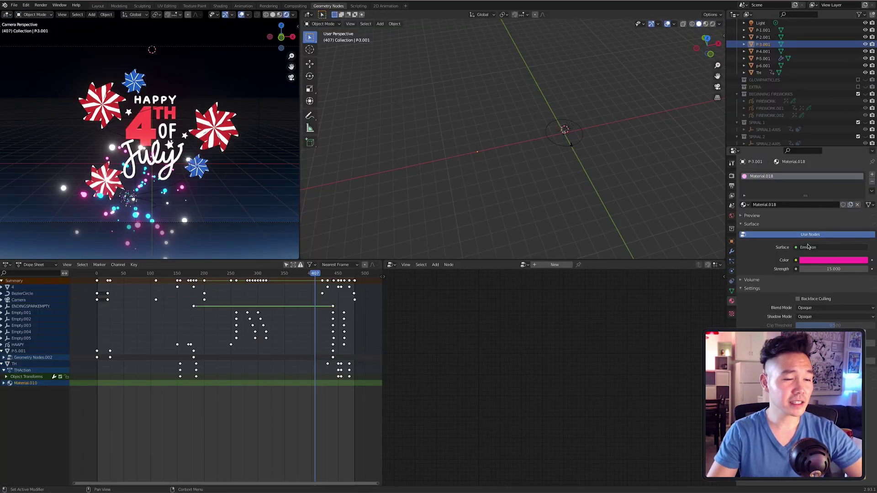
Step: Change the emission color of P-3.001's Material.018 to a pinkish red and play back the animation
left_click(833, 260)
left_click(834, 204)
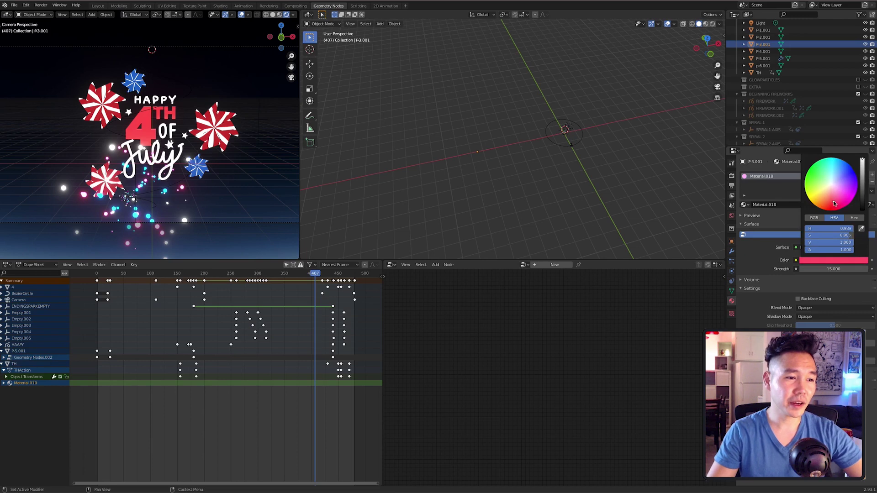
left_click(385, 160)
key("space")
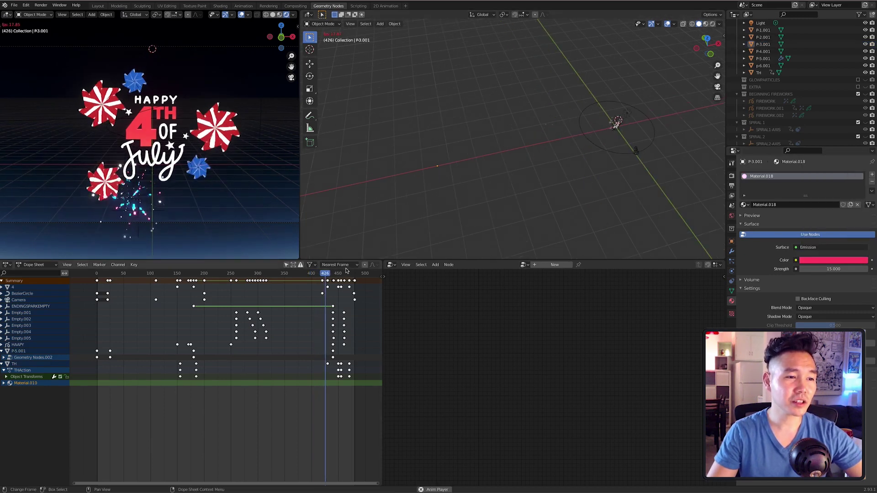
Step: Open the Geometry Nodes.002 tree of P-5.001 and inspect its Transform and Point Instance nodes
left_click(763, 59)
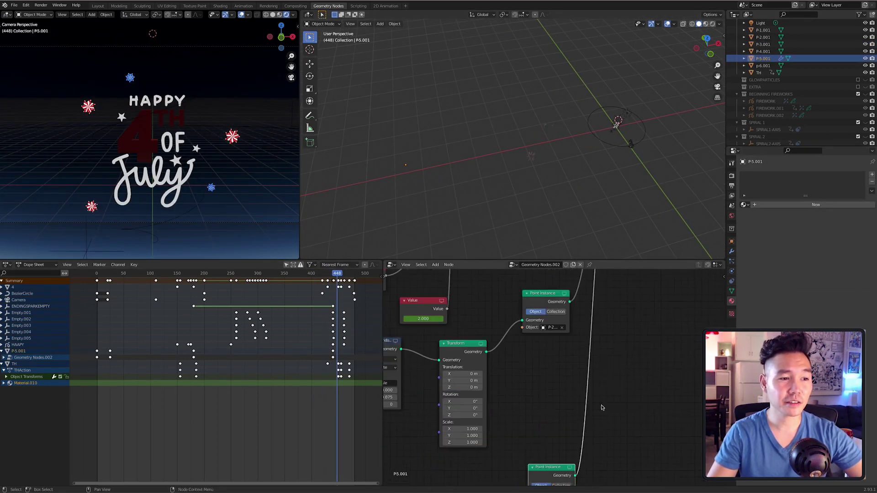
scroll(785, 85, "up", 5)
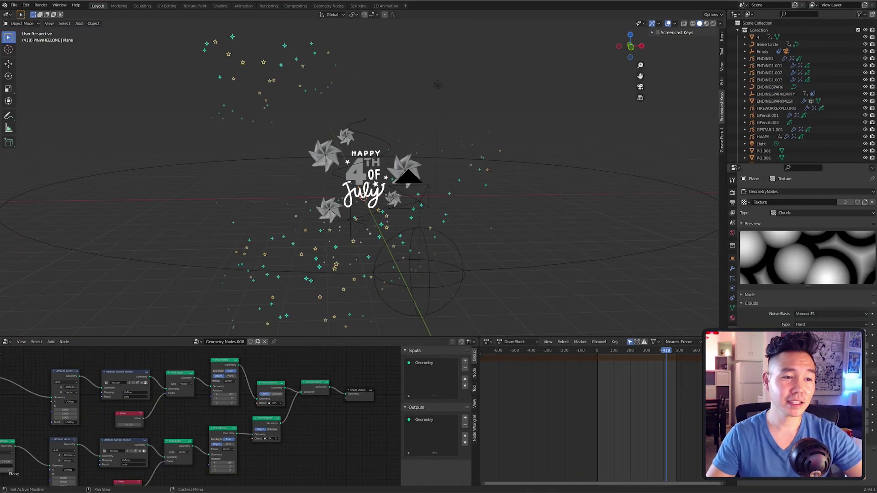
Step: Set the star plane's texture type to Distorted Noise and adjust the UVMap offset in the Attribute Vector Math node
left_click(796, 215)
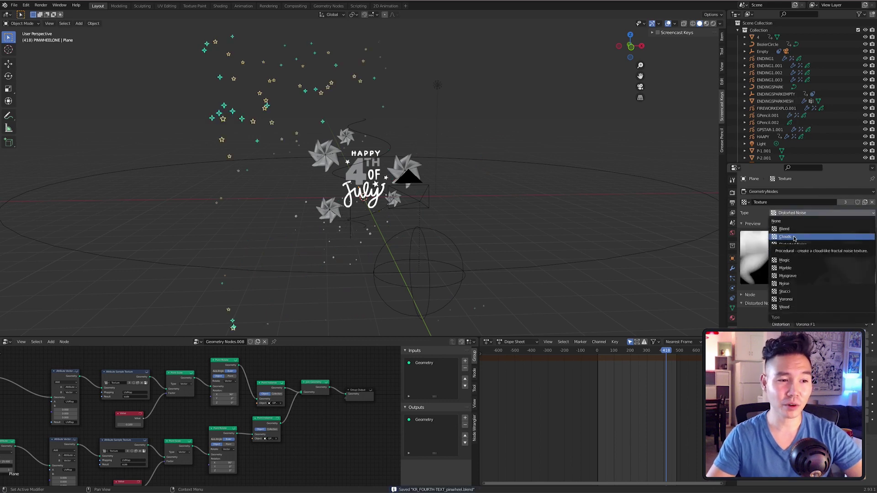
middle_click_drag(227, 463, 303, 415)
scroll(305, 415, "up", 3)
middle_click_drag(104, 436, 266, 415)
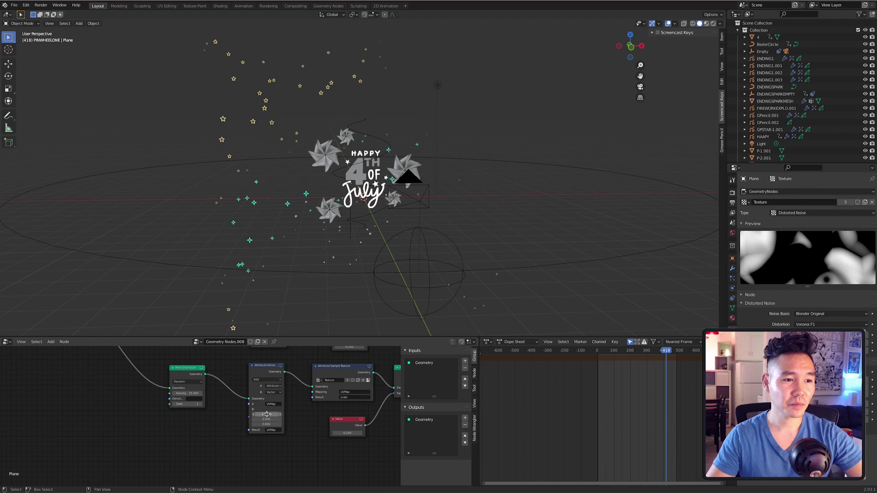
Step: Switch to rendered shading, move the star plane about 5.5 m along global Y, and view it through the camera
key("KP_0")
scroll(359, 178, "up", 2)
key("z")
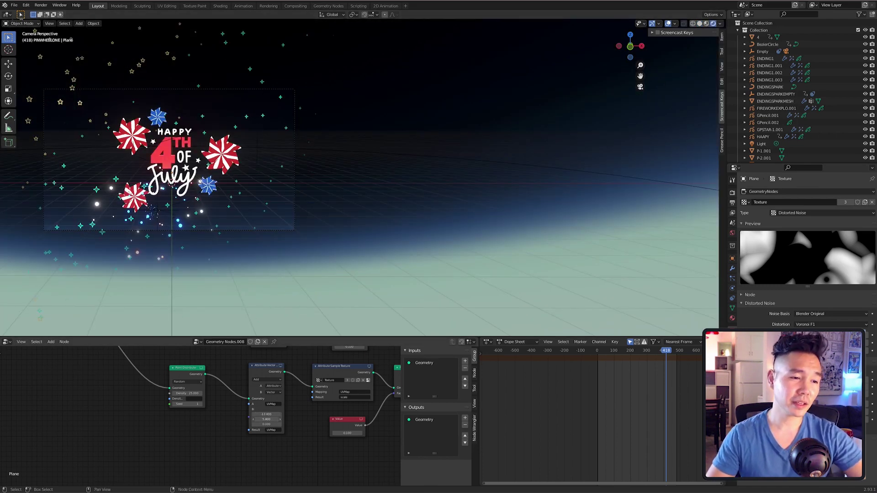
middle_click_drag(292, 215, 320, 201)
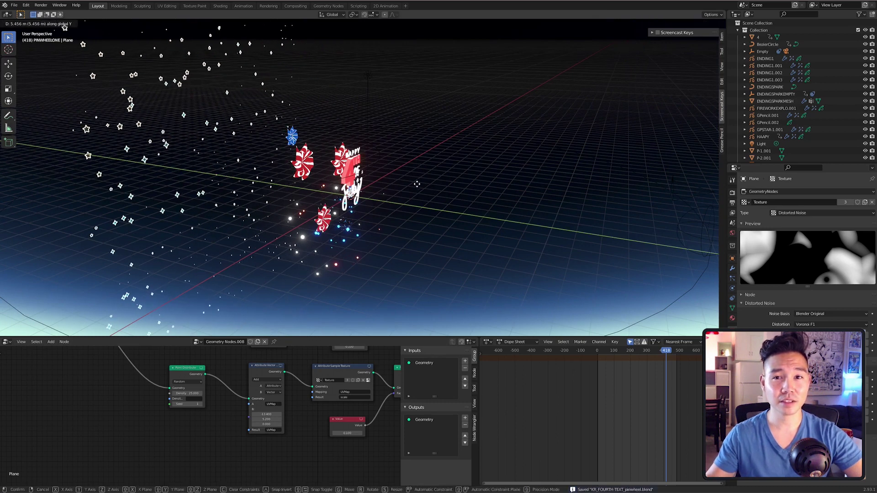
key("KP_0")
middle_click_drag(322, 391, 153, 398)
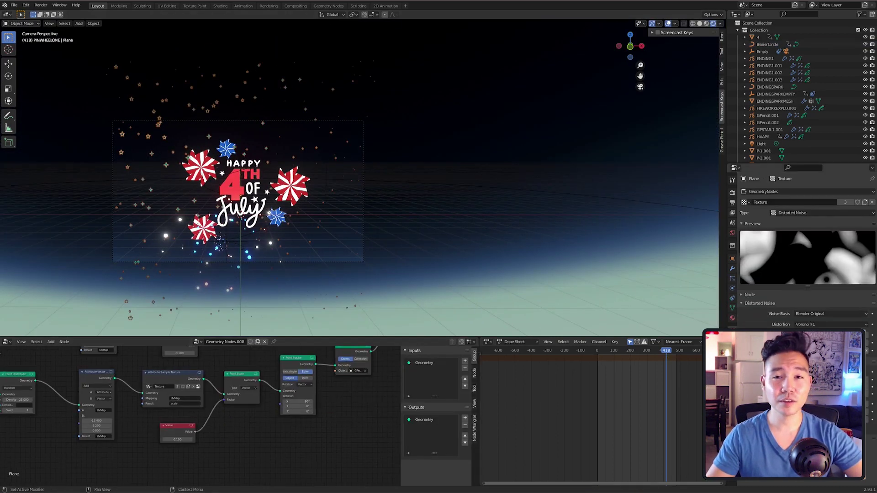